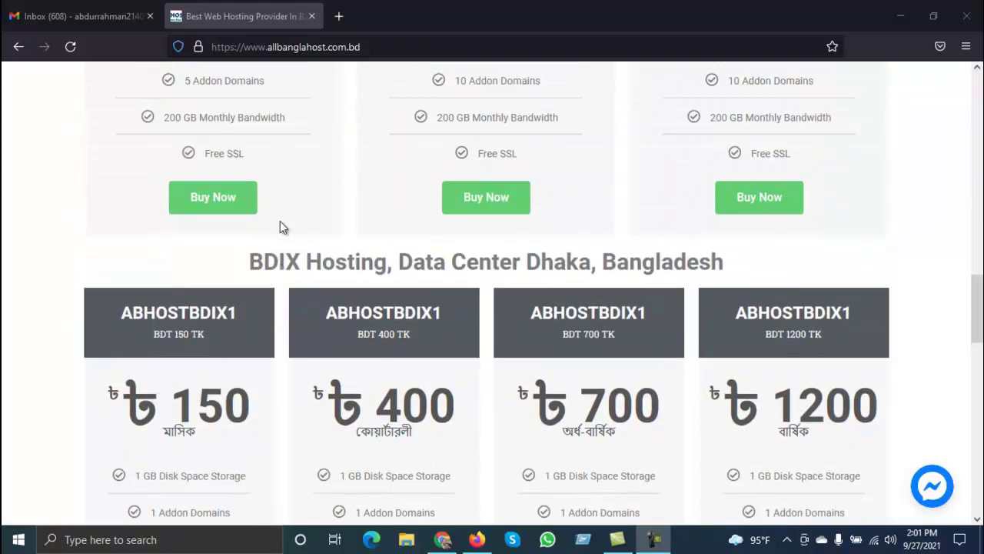
Scroll the pricing page comparing ABHOST and ABHOSTBDIX plans, ending on the ABHOST4 ($7.07 yearly) card.
scroll(459, 349, down, 13)
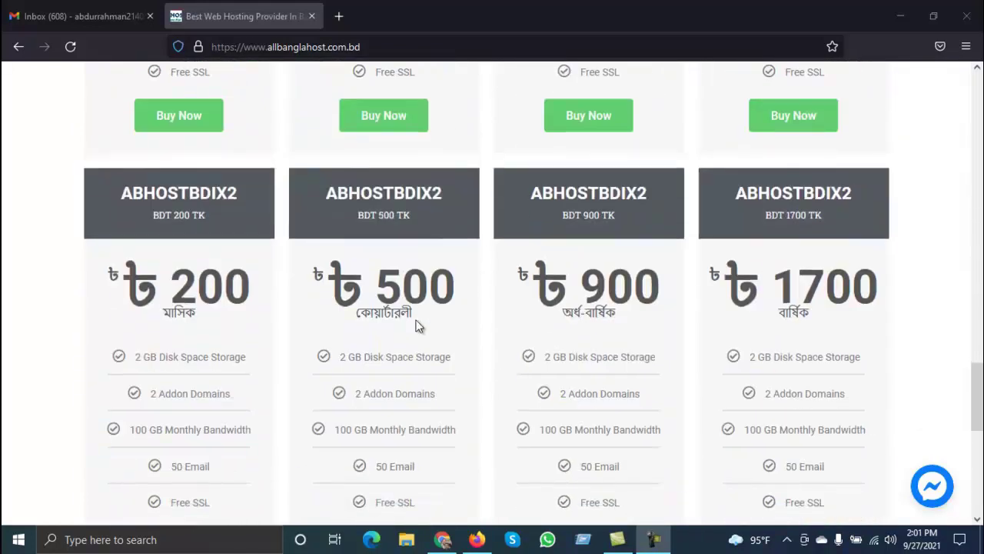
scroll(415, 326, down, 1)
scroll(415, 326, up, 4)
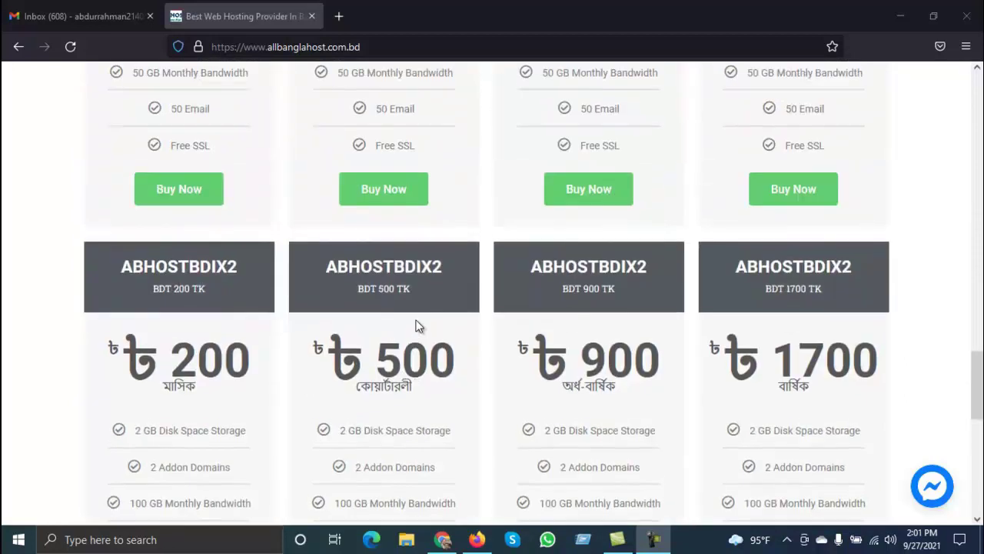
scroll(415, 326, up, 2)
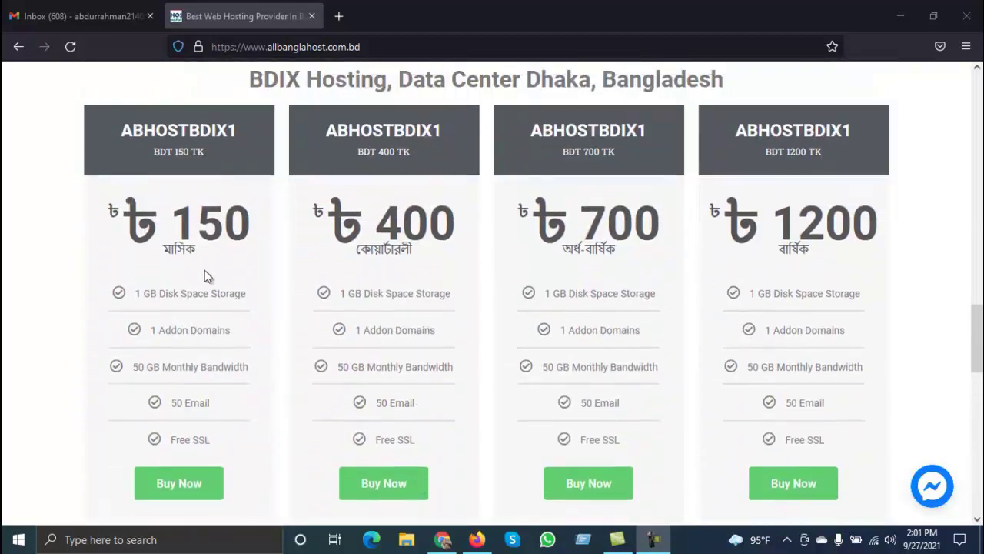
scroll(719, 311, down, 5)
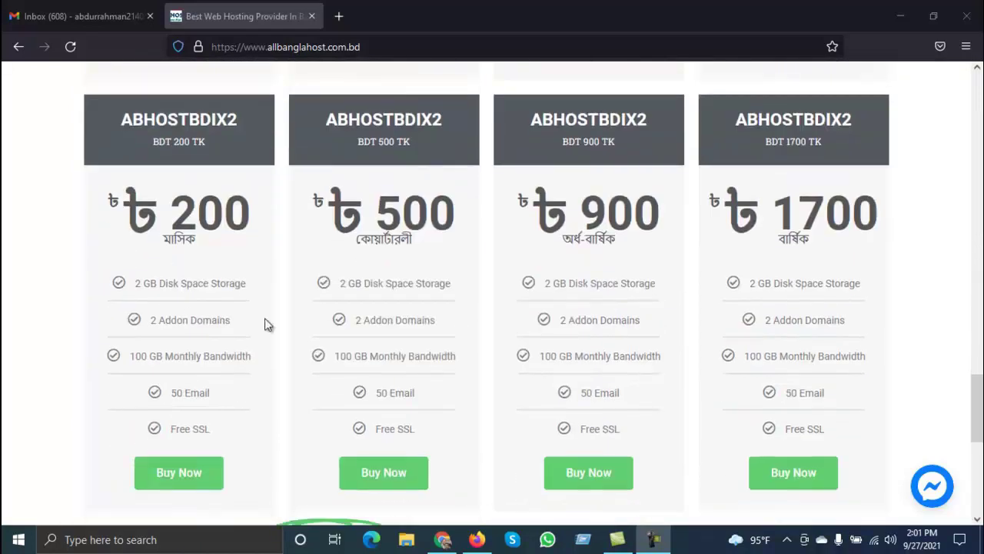
scroll(264, 317, up, 3)
scroll(264, 323, up, 1)
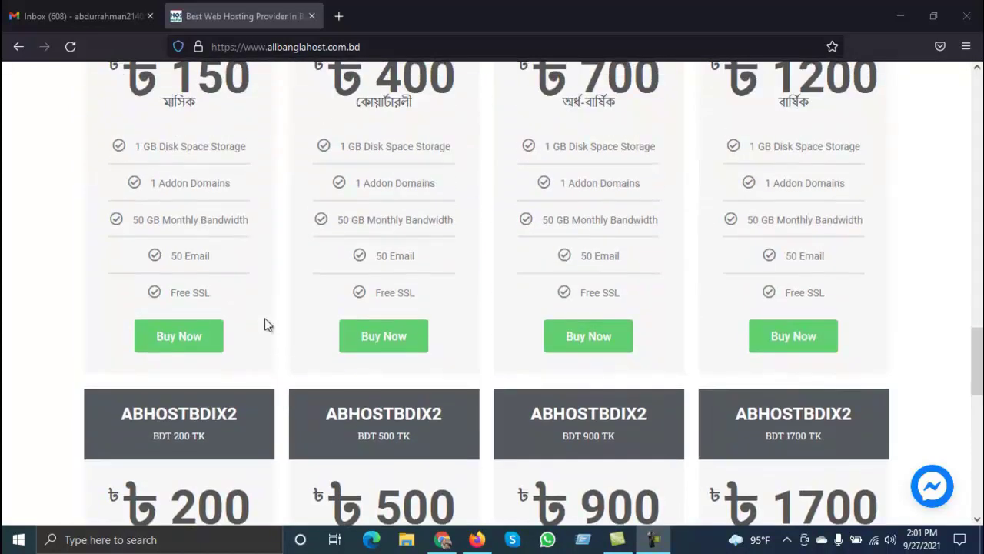
scroll(265, 323, up, 7)
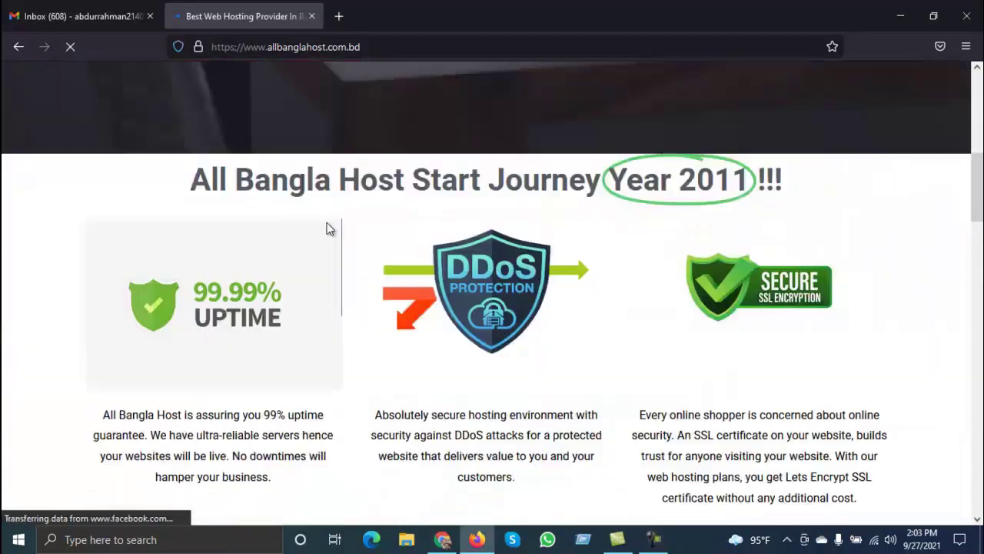
scroll(327, 223, down, 10)
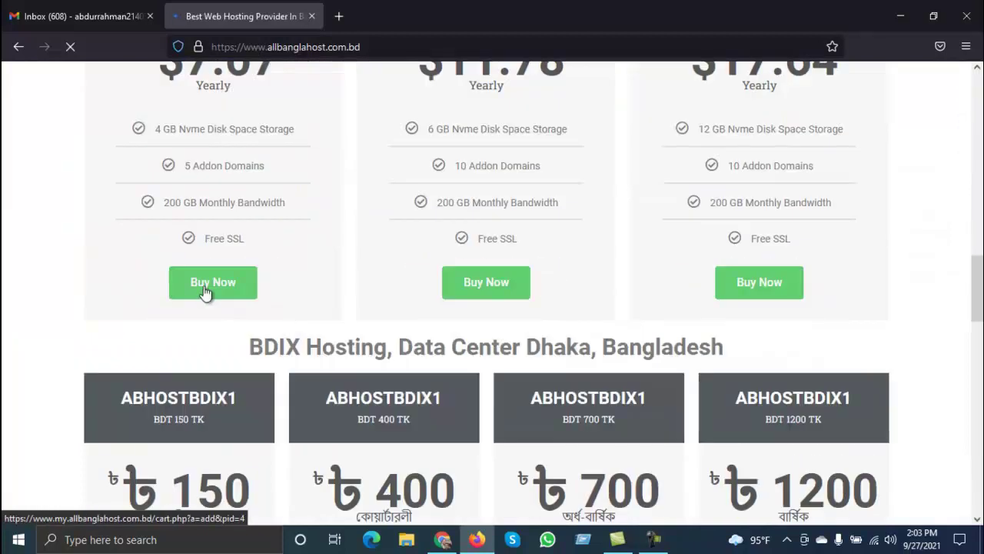
Start a Buy Now order for the ABHOST4 yearly plan and return to the cart page.
click(205, 290)
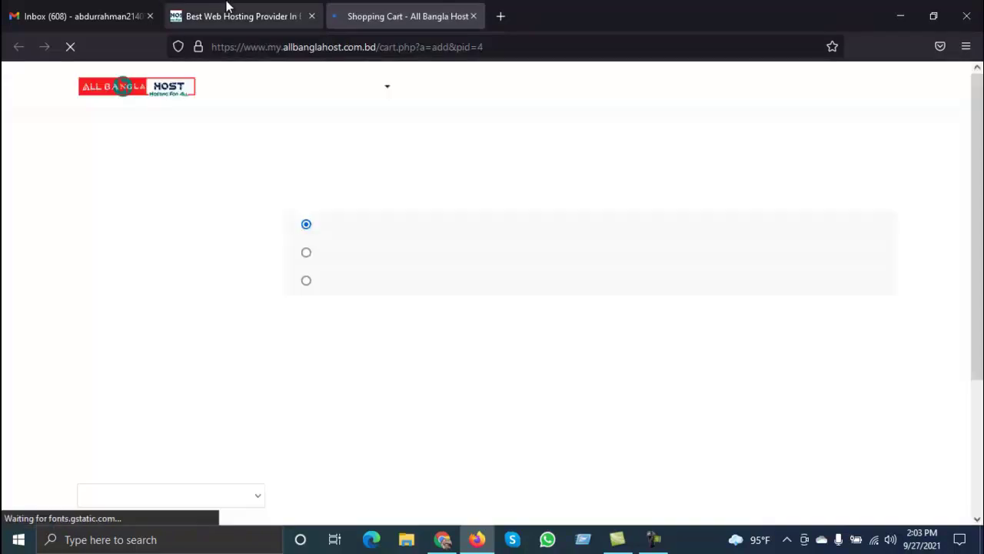
click(226, 11)
scroll(211, 300, up, 3)
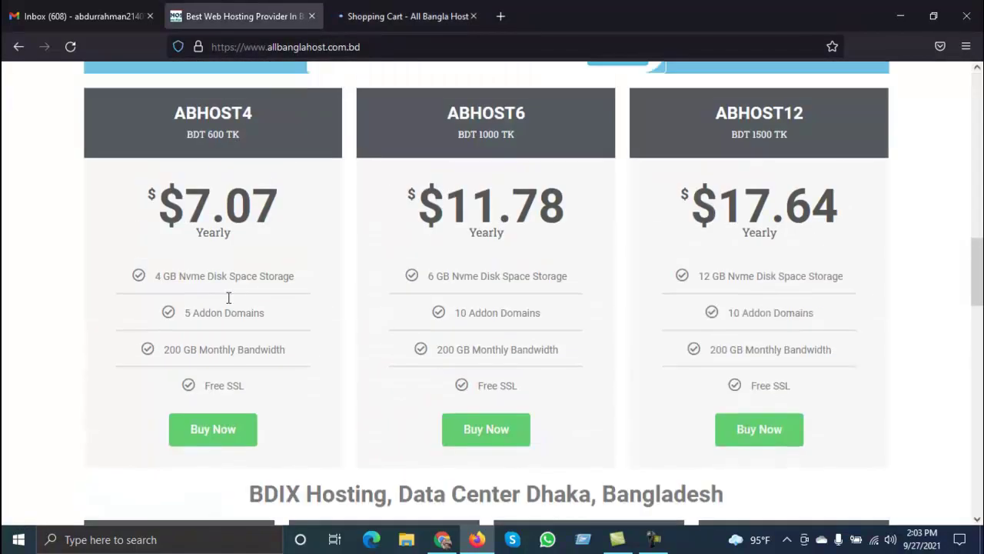
click(400, 16)
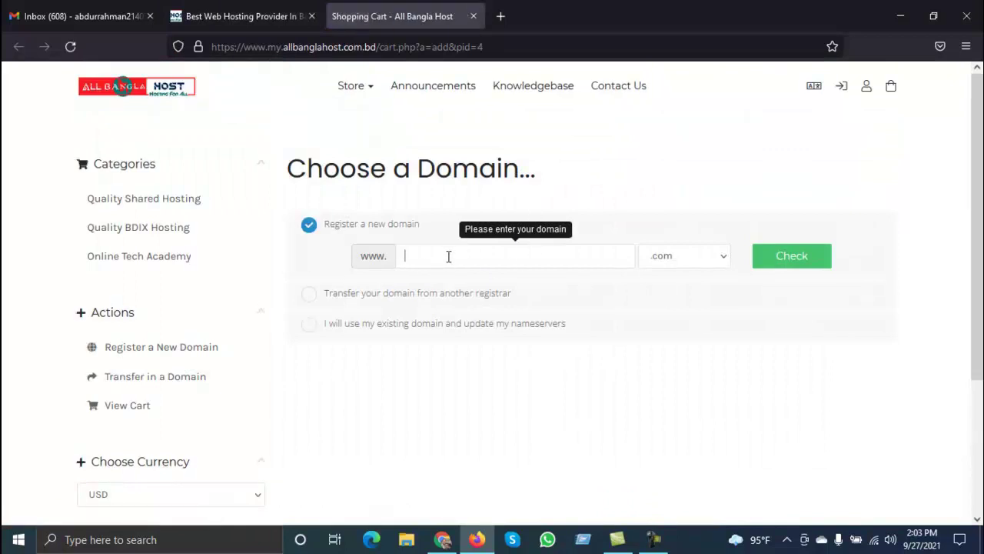
Enter the chosen domain name with the .xyz extension and check its availability.
text(abdurrahmanbd)
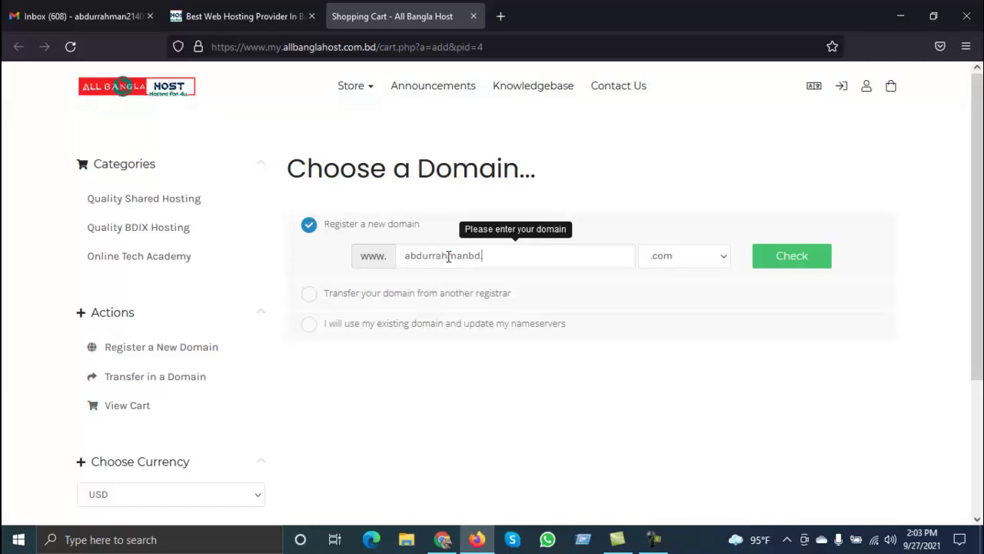
click(678, 253)
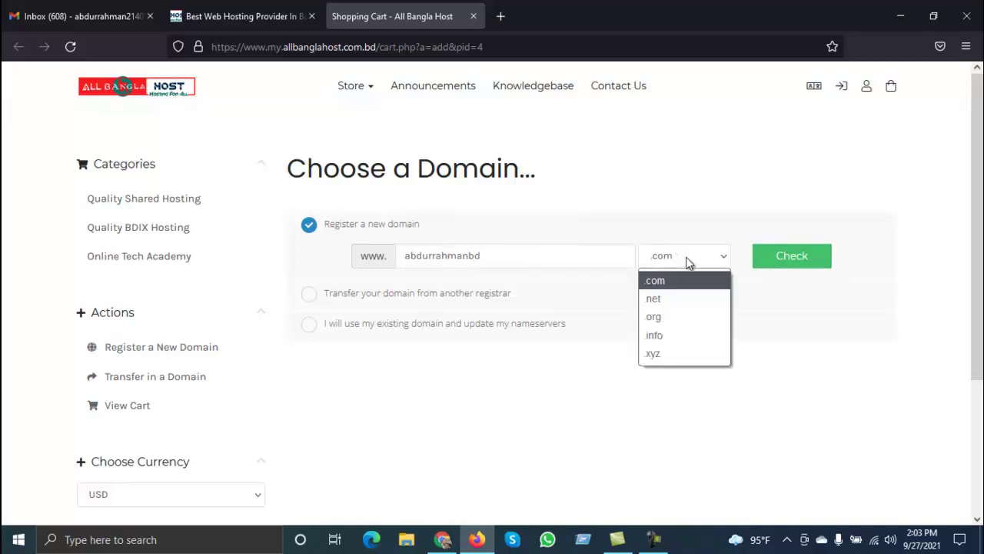
click(655, 353)
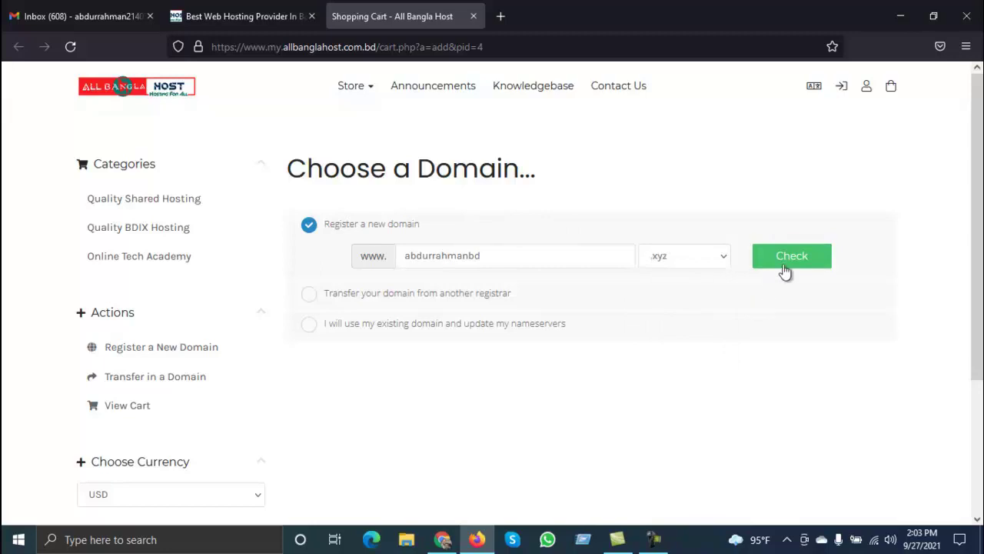
click(792, 262)
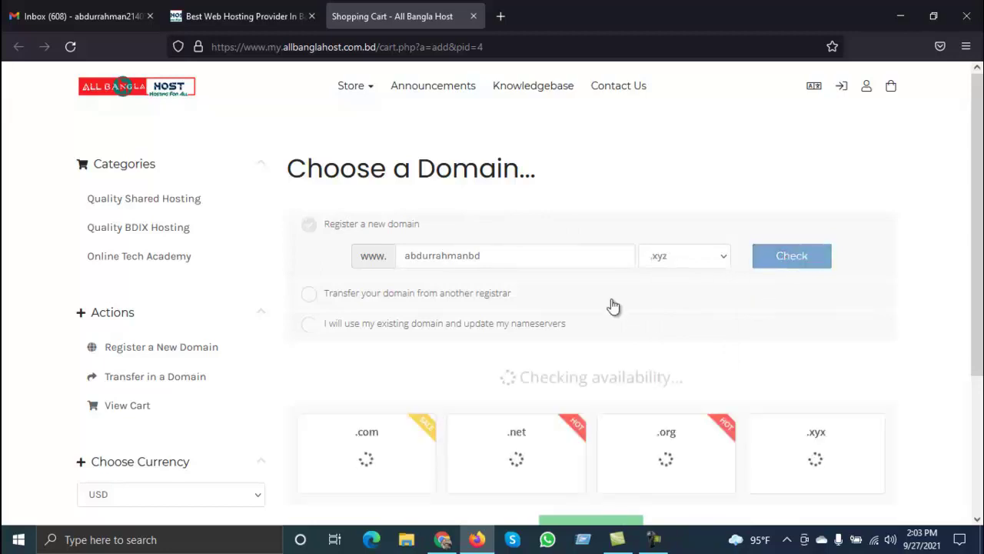
Switch the store currency to BDT.
scroll(387, 373, down, 2)
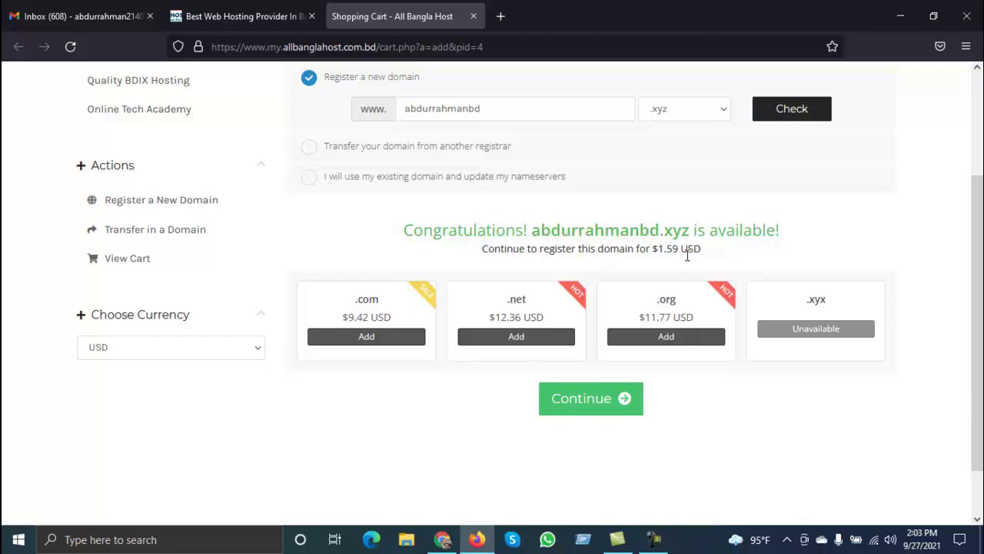
click(174, 352)
click(159, 389)
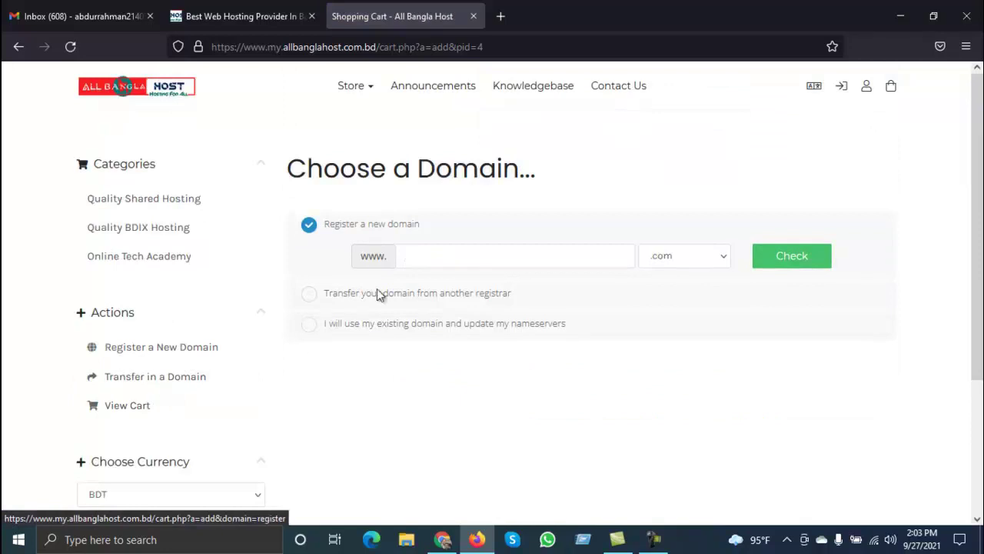
Recheck the .xyz domain at ৳135.00 and continue with it as available.
click(402, 255)
click(430, 274)
click(676, 266)
click(669, 354)
click(800, 250)
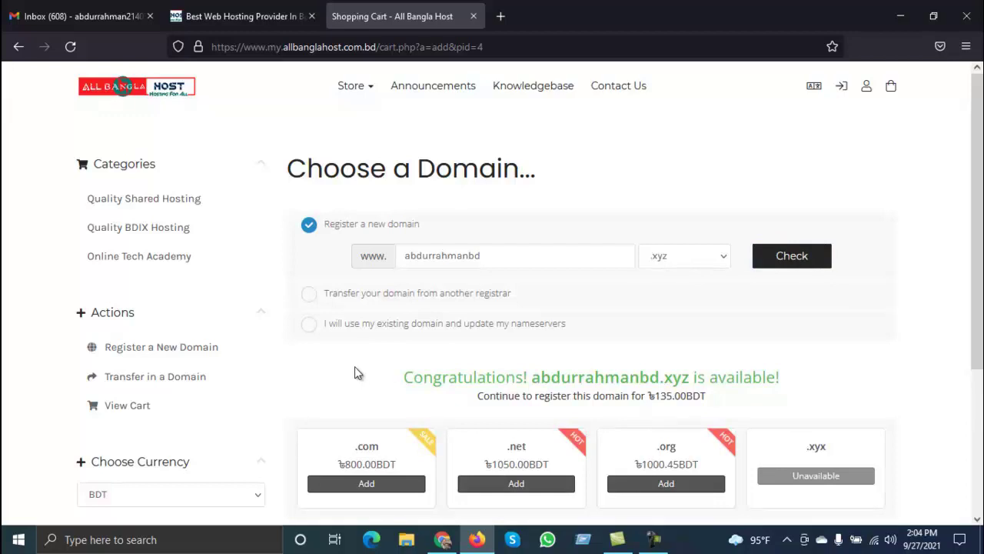
scroll(392, 362, down, 3)
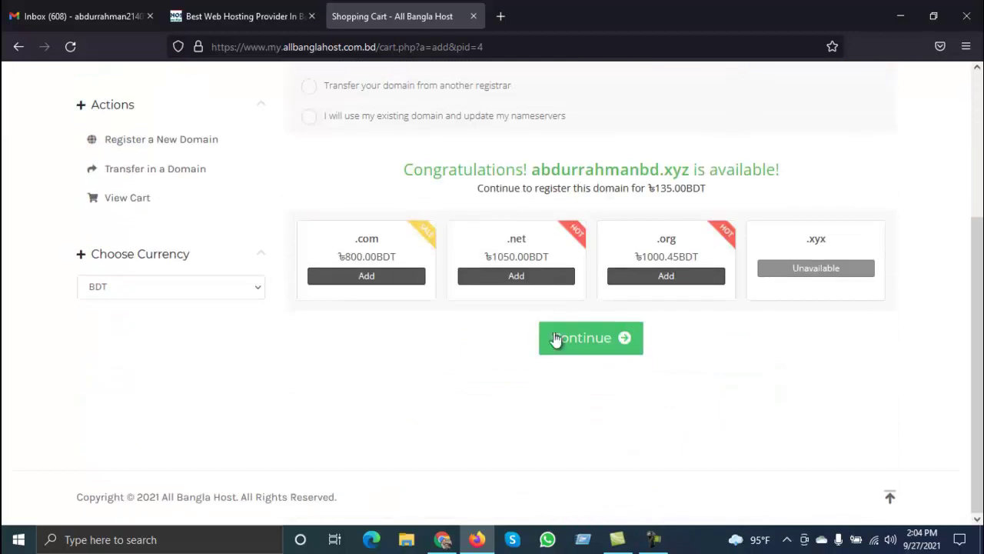
click(582, 339)
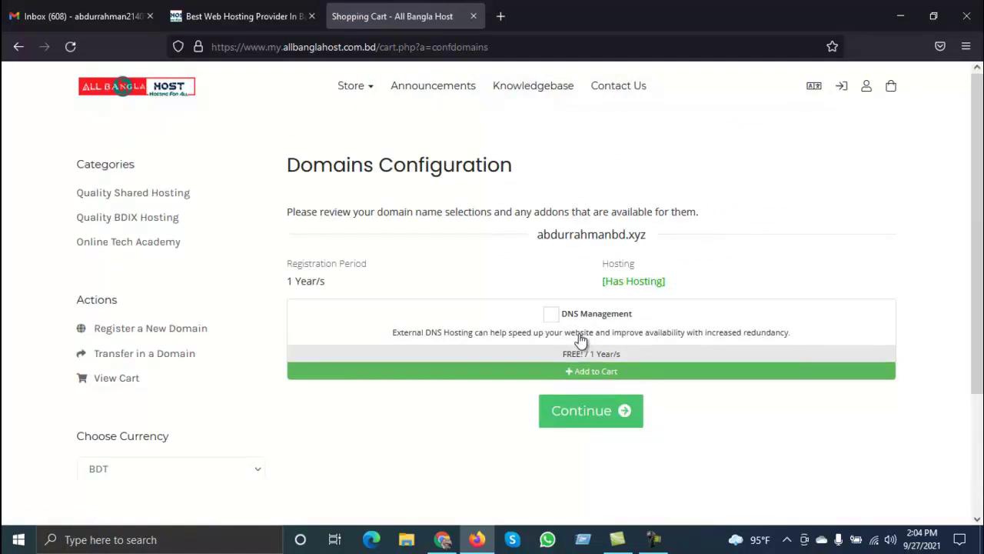
Tick free DNS Management, continue to the ৳735.00 cart review, and proceed to Checkout.
click(551, 313)
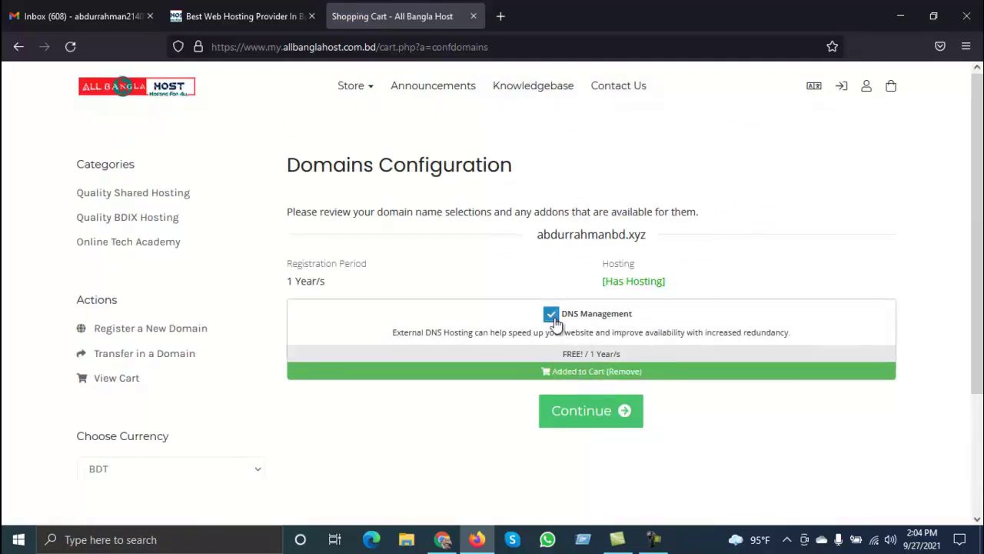
click(598, 423)
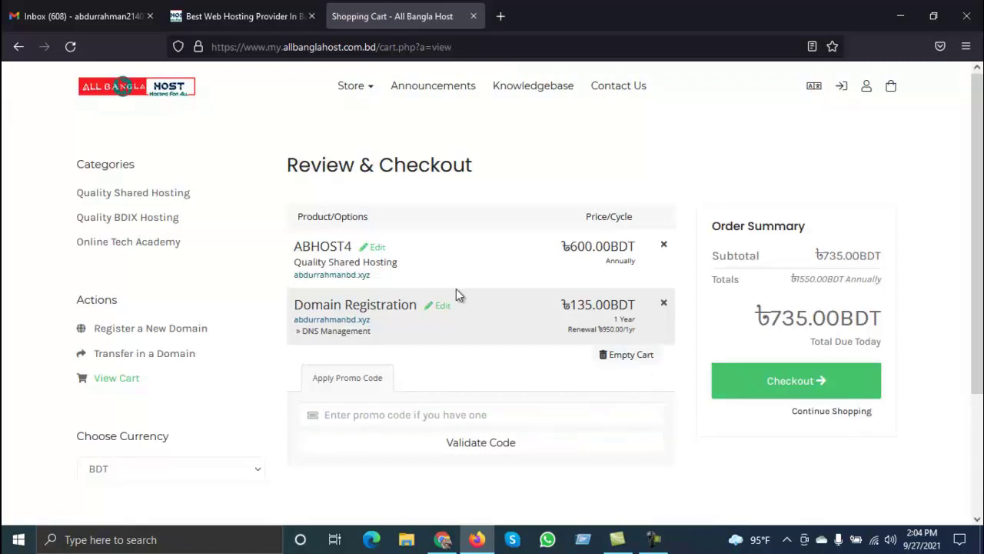
click(783, 392)
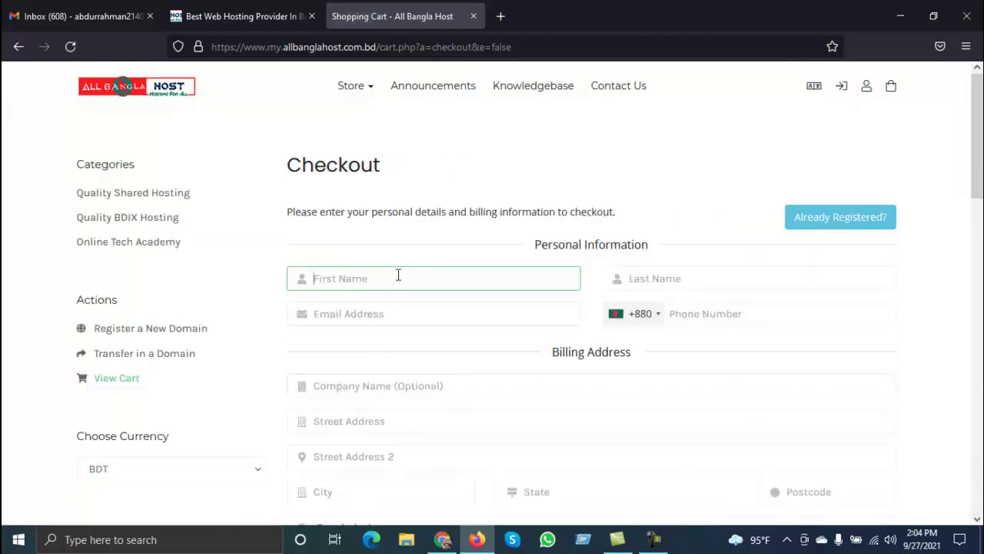
Enter the buyer's first name and last name on the checkout form.
scroll(734, 356, down, 6)
scroll(751, 385, up, 4)
scroll(738, 376, up, 5)
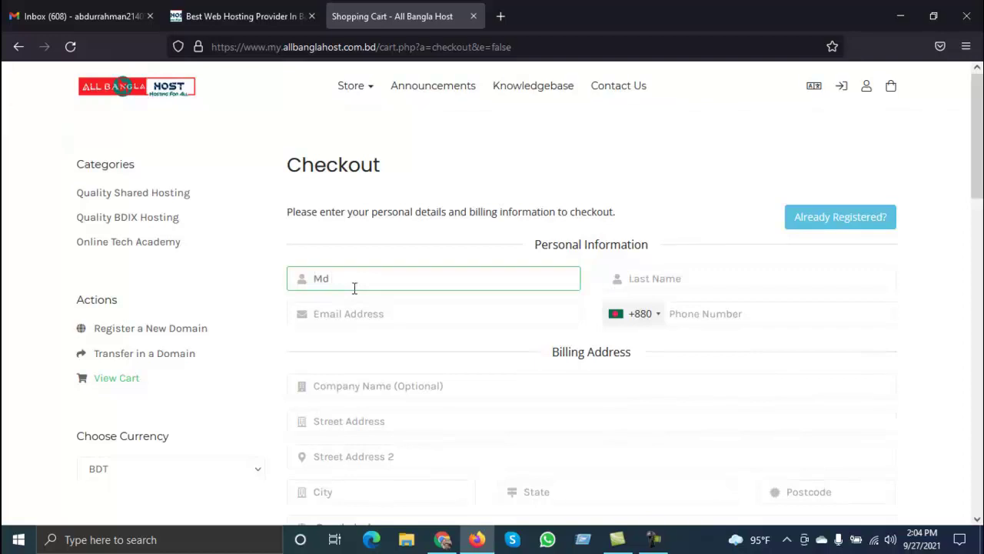
click(650, 278)
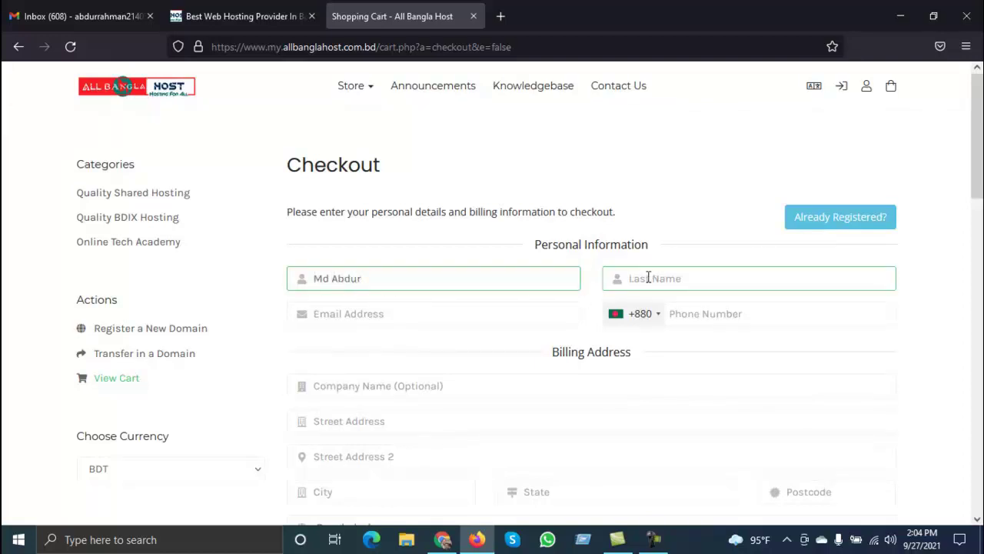
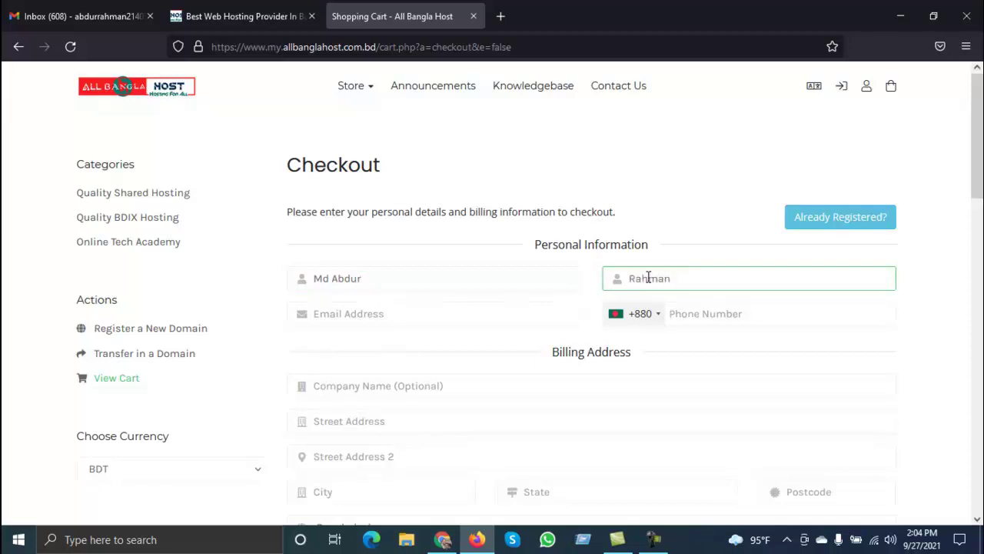
Fill in the buyer's e-mail address and phone number.
click(369, 314)
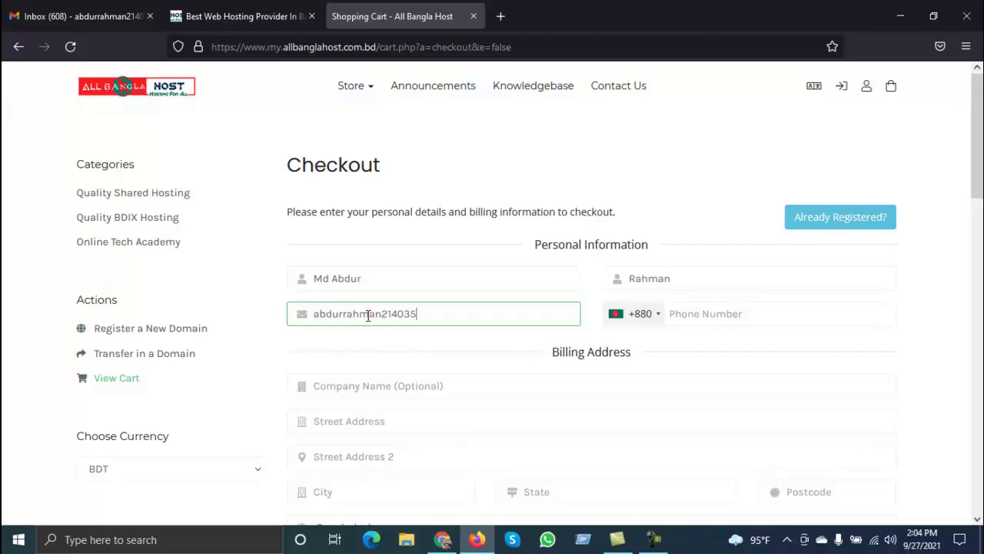
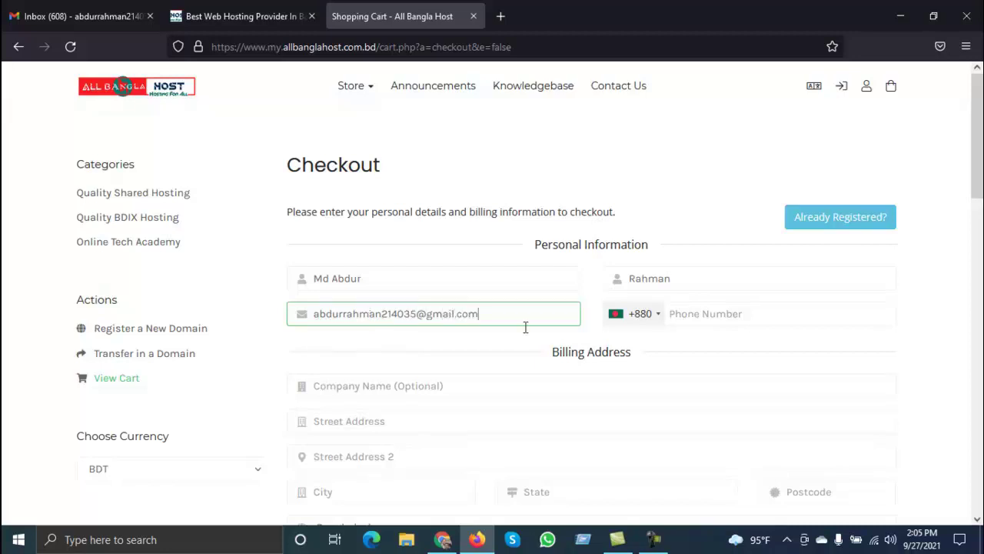
click(732, 315)
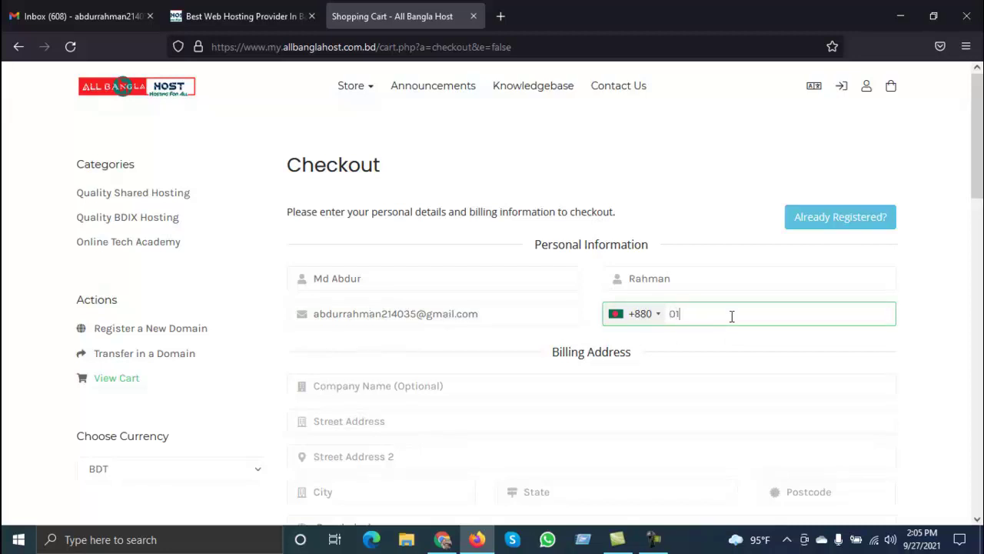
click(458, 386)
scroll(457, 387, down, 2)
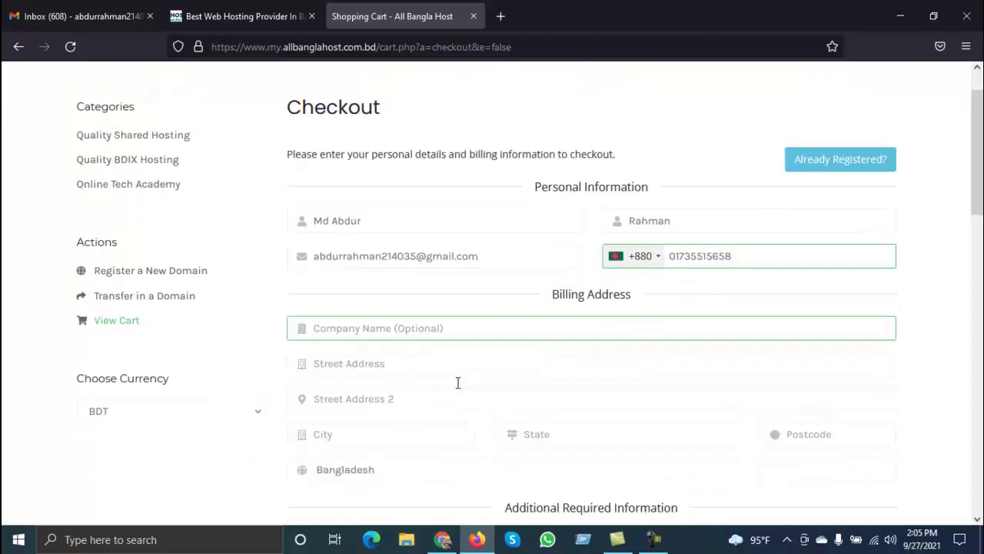
Fill in the billing street address, city, state and postcode.
click(392, 344)
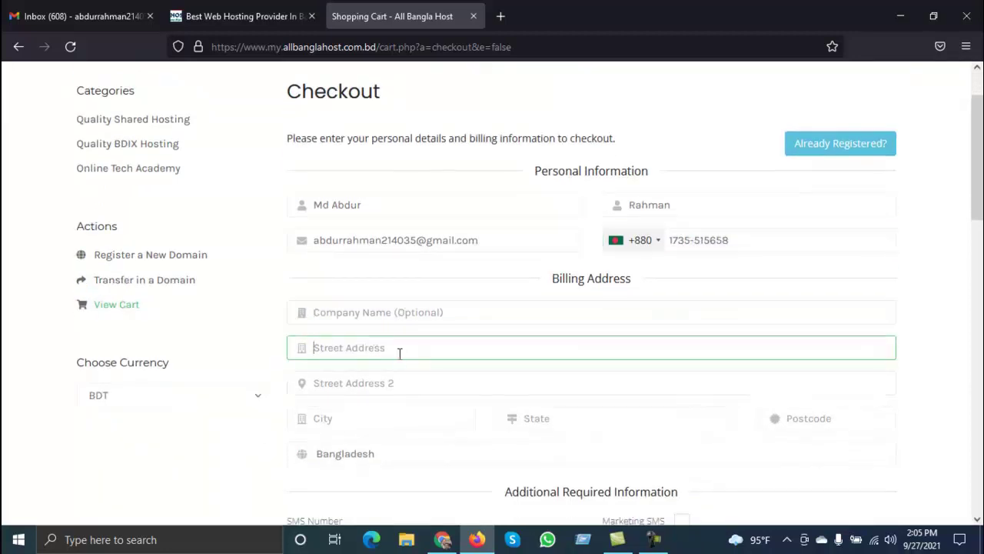
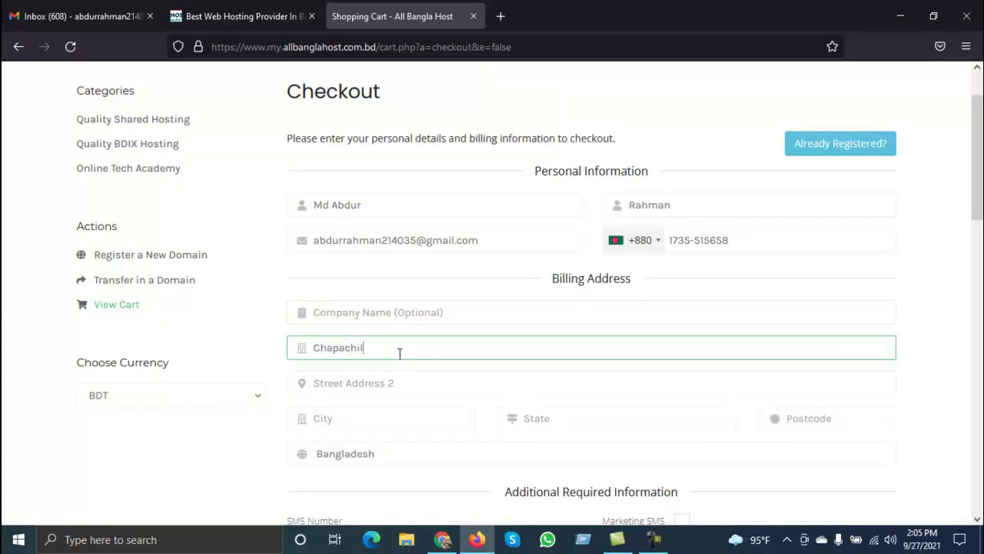
scroll(399, 353, down, 3)
click(376, 276)
click(580, 274)
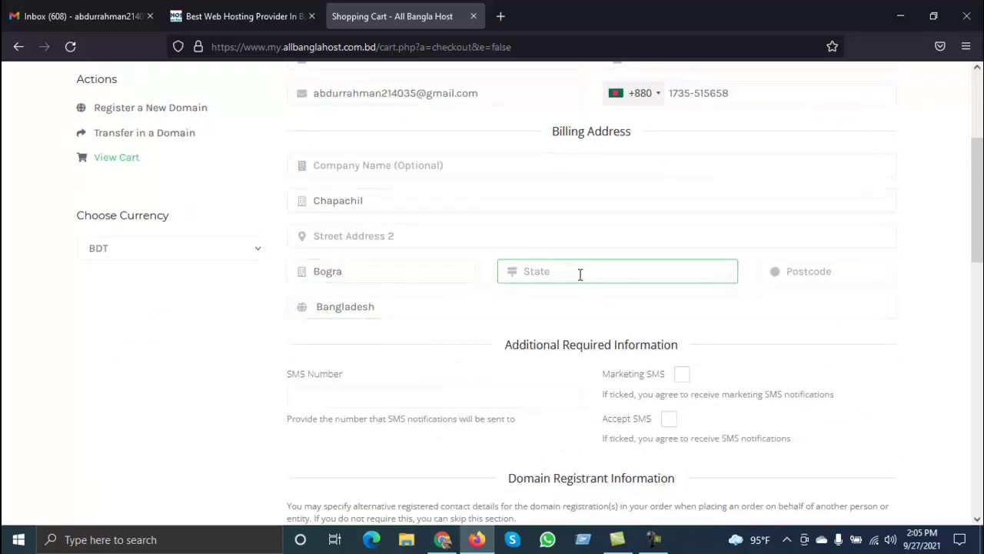
click(813, 270)
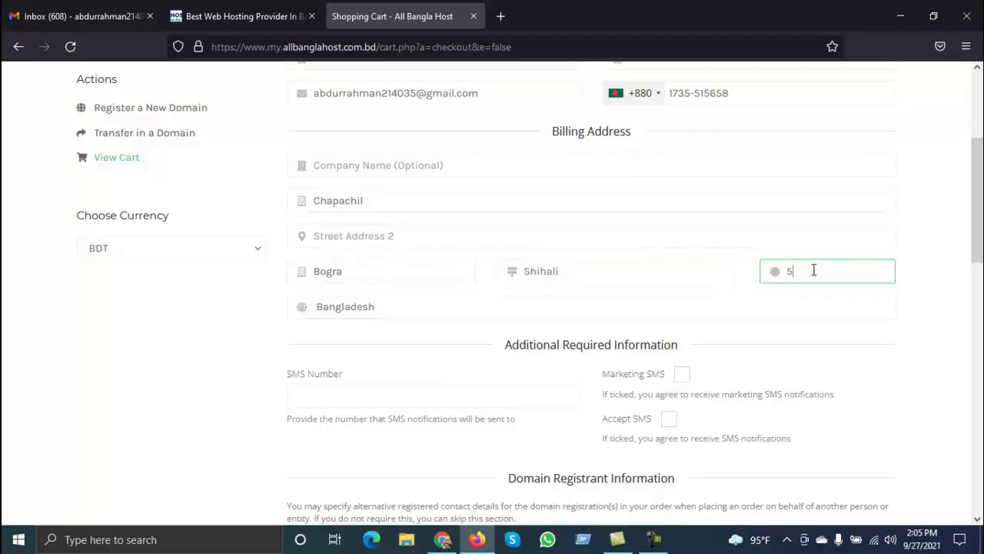
Enter the SMS phone number and tick both Marketing SMS and Accept SMS notifications.
scroll(507, 338, down, 1)
click(441, 329)
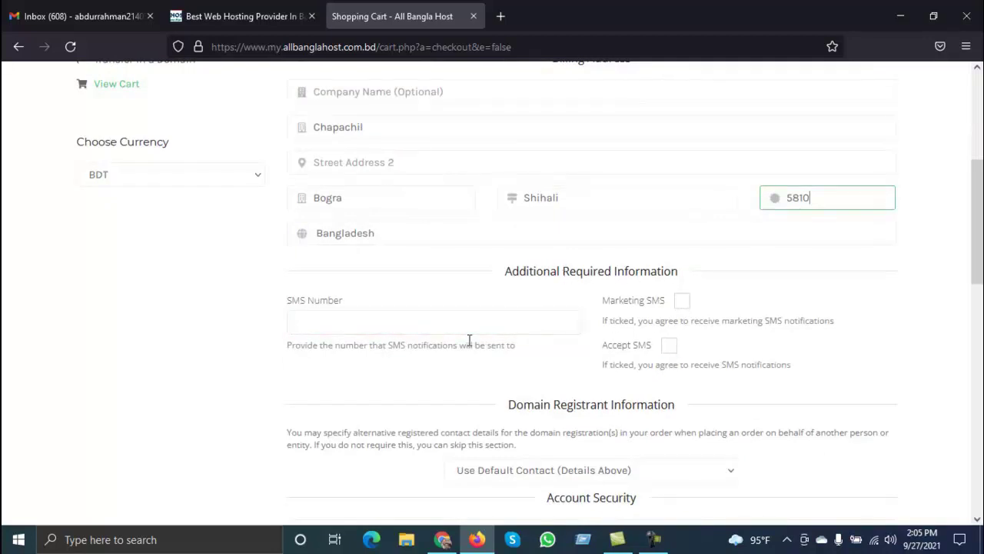
click(413, 331)
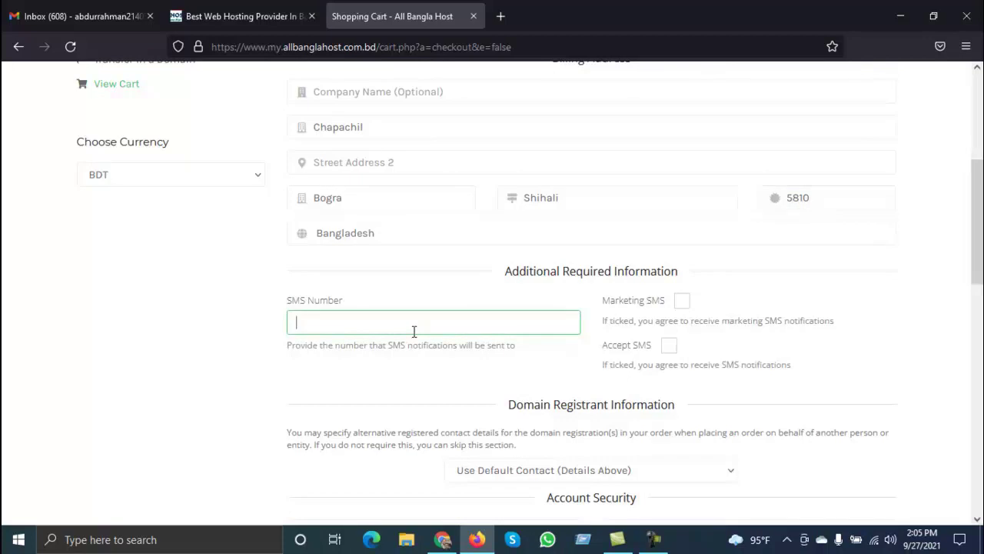
click(682, 300)
click(668, 346)
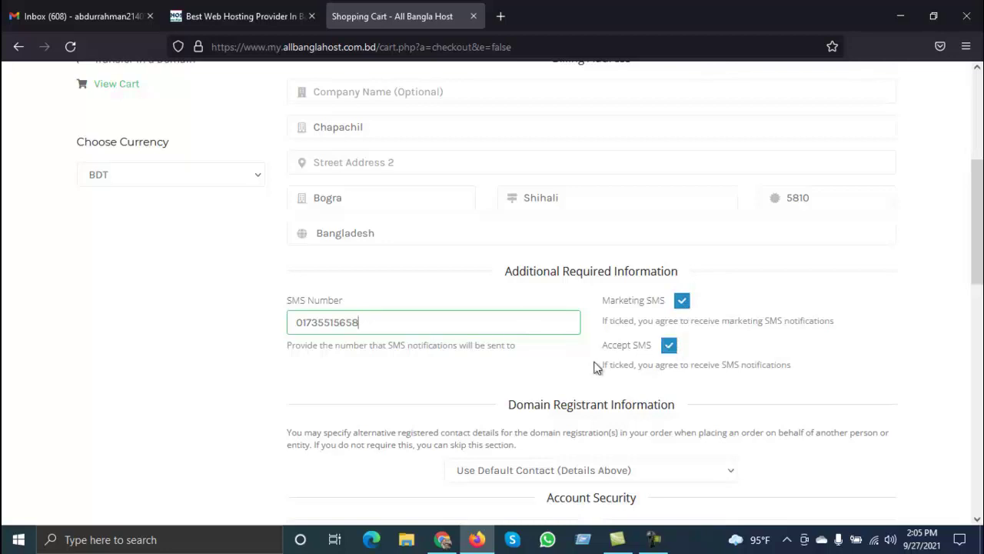
scroll(751, 364, down, 2)
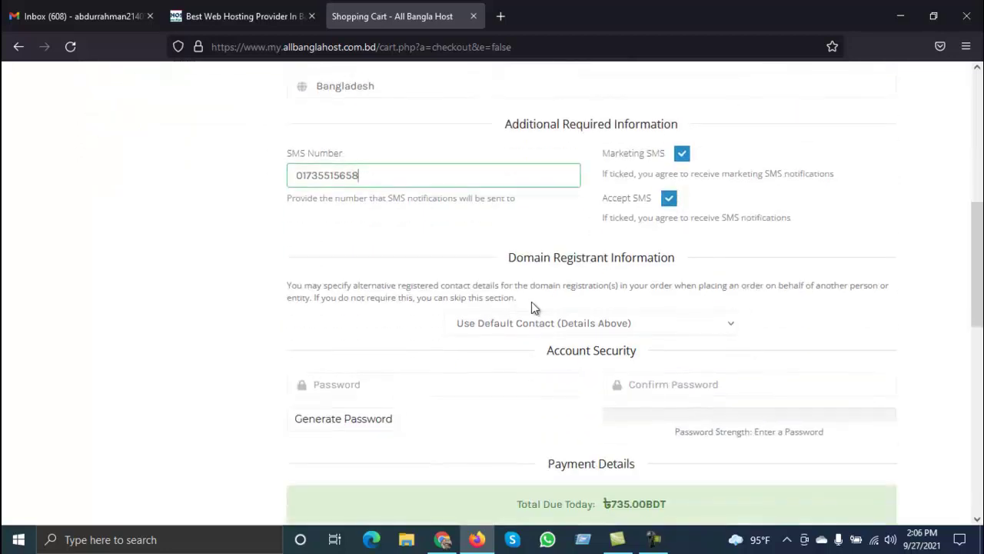
Generate a password with the site's password generator and copy it.
scroll(556, 318, down, 2)
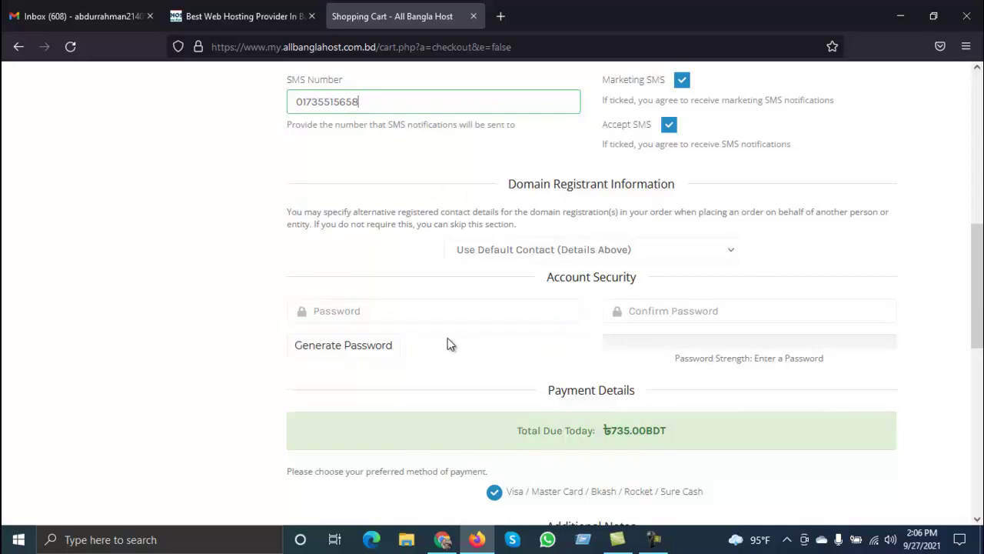
click(439, 312)
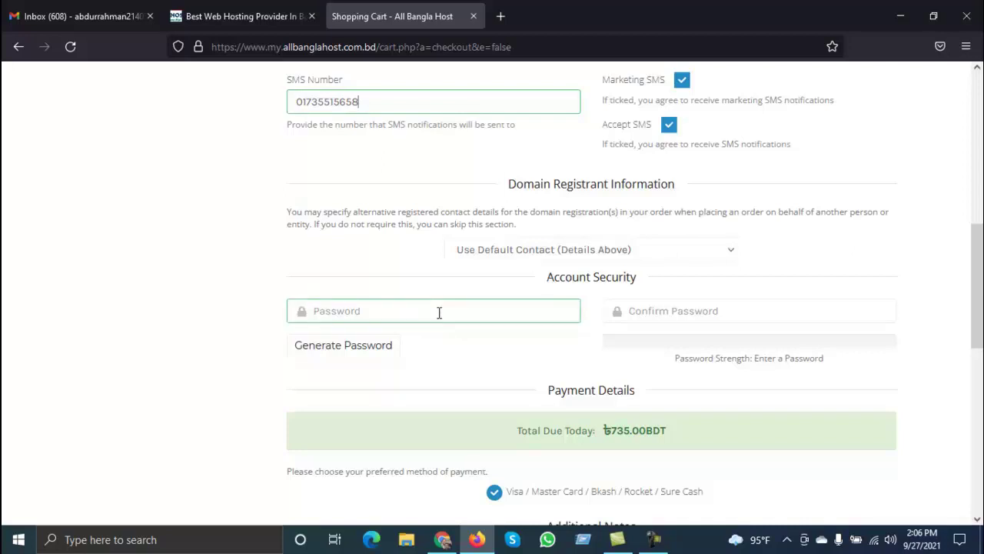
click(439, 312)
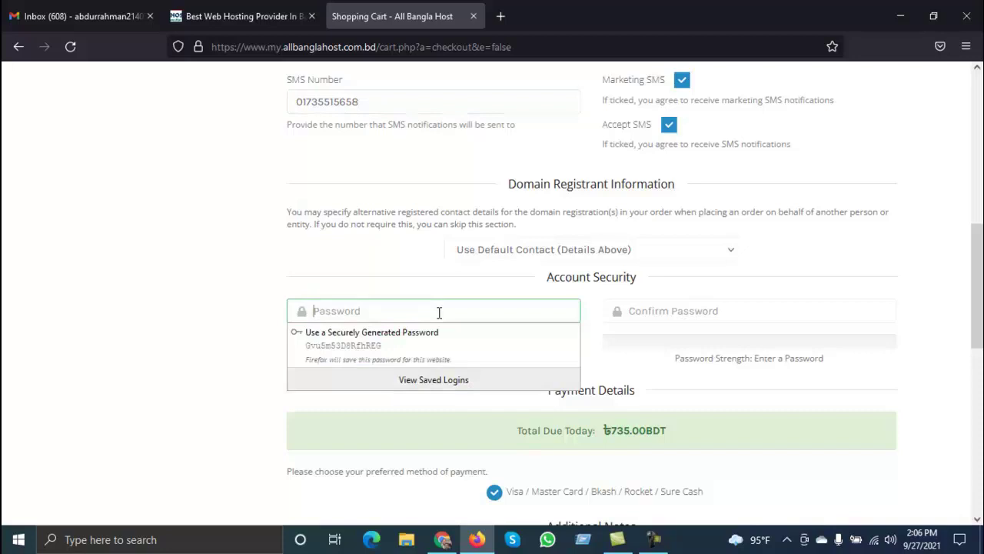
click(143, 312)
click(316, 347)
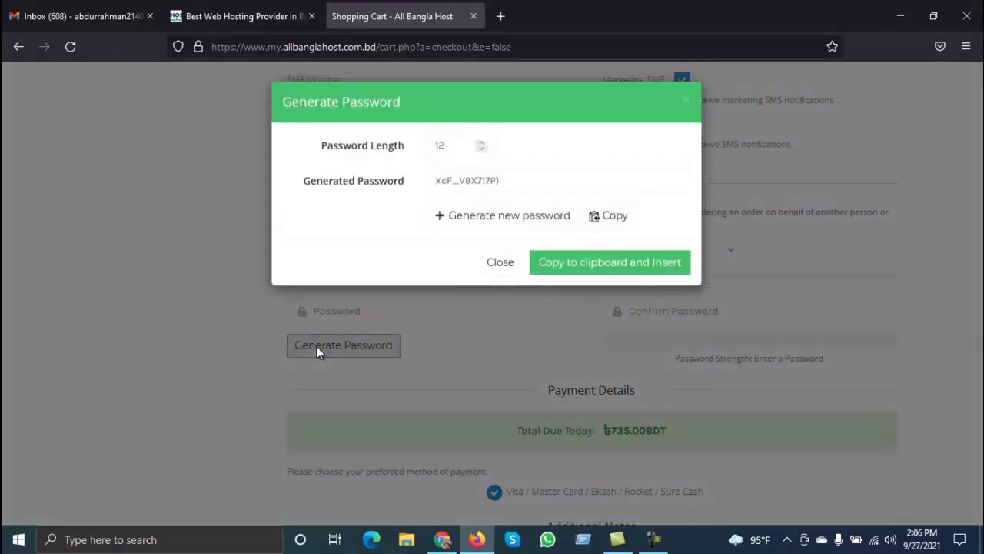
triple_click(470, 182)
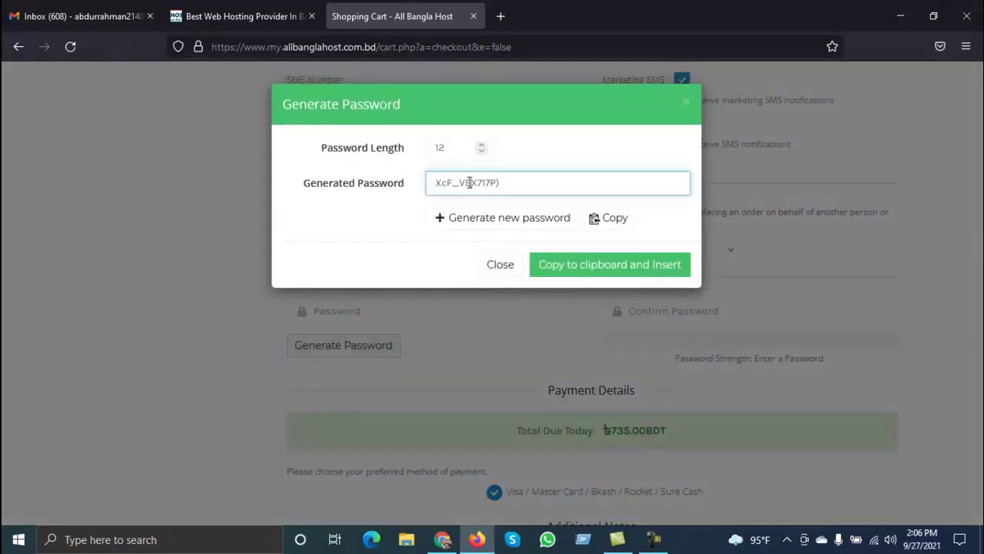
click(470, 182)
click(608, 218)
click(686, 101)
Paste the generated password into both Password and Confirm Password, reaching 100% Strong.
click(368, 303)
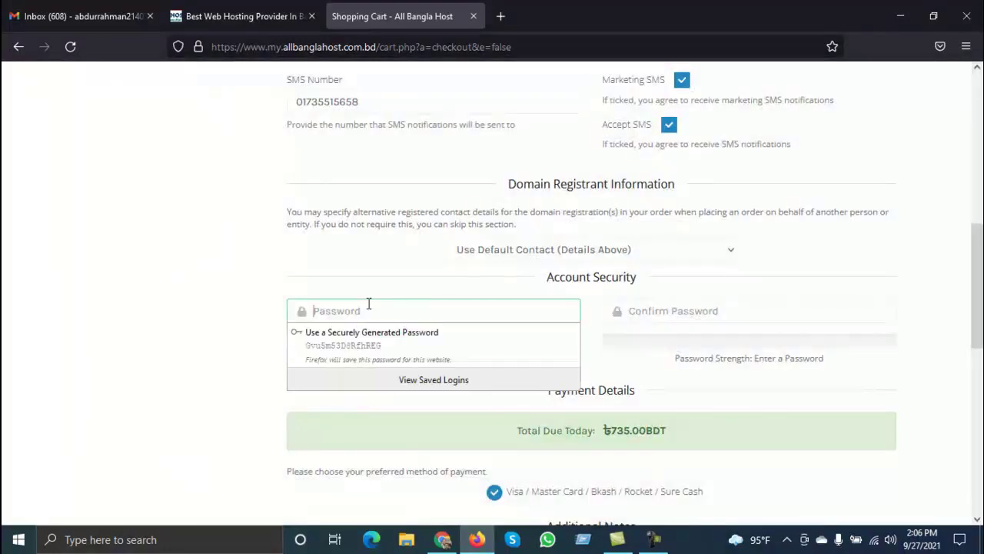
key(ctrl+v)
click(620, 311)
key(ctrl+v)
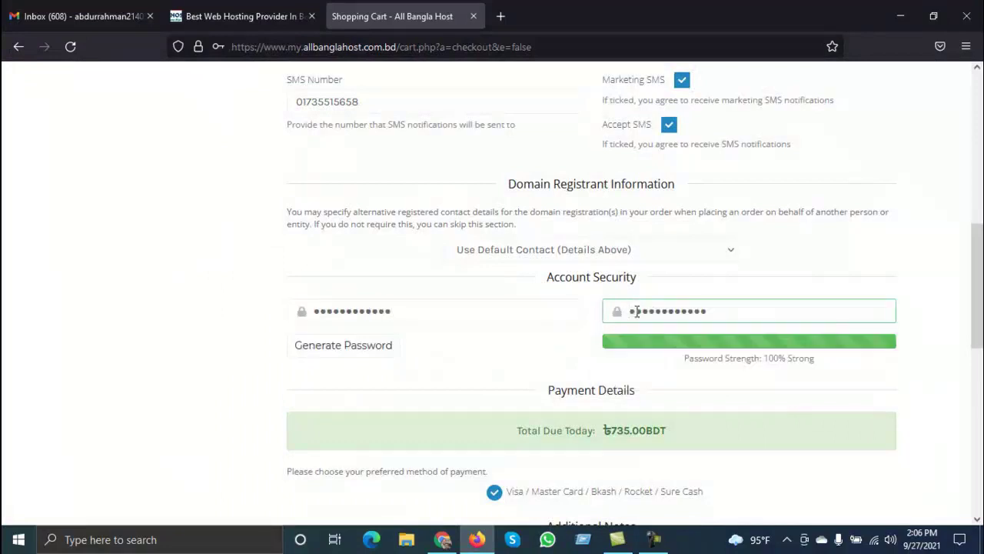
Paste the generated password on a new line in all-course.txt and minimize Notepad.
click(900, 15)
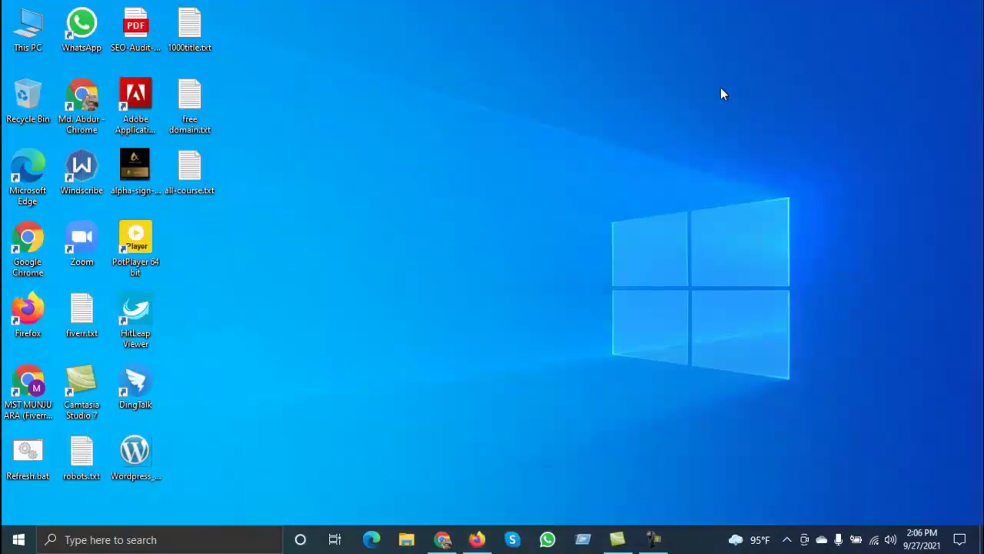
double_click(187, 178)
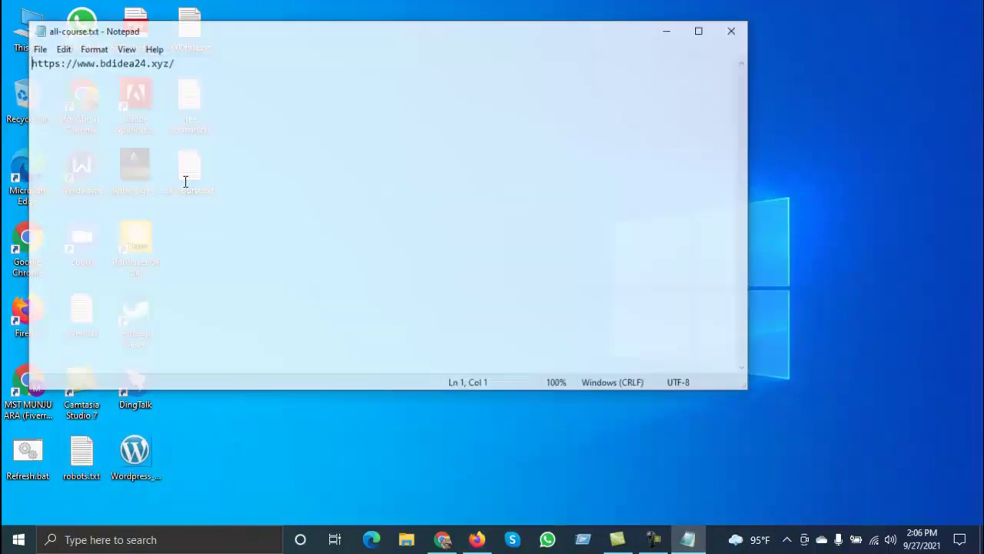
key(Return)
key(Return)
key(ctrl+v)
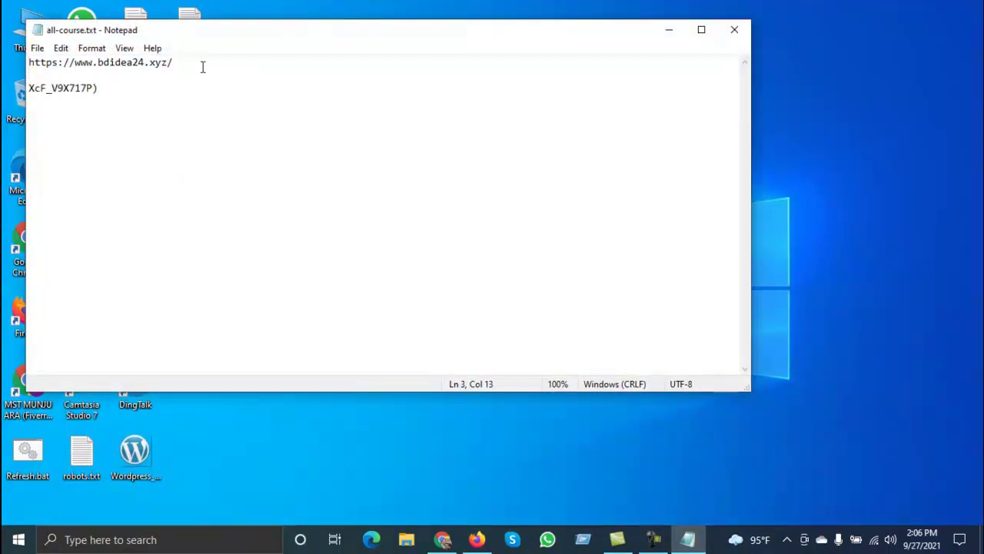
click(668, 30)
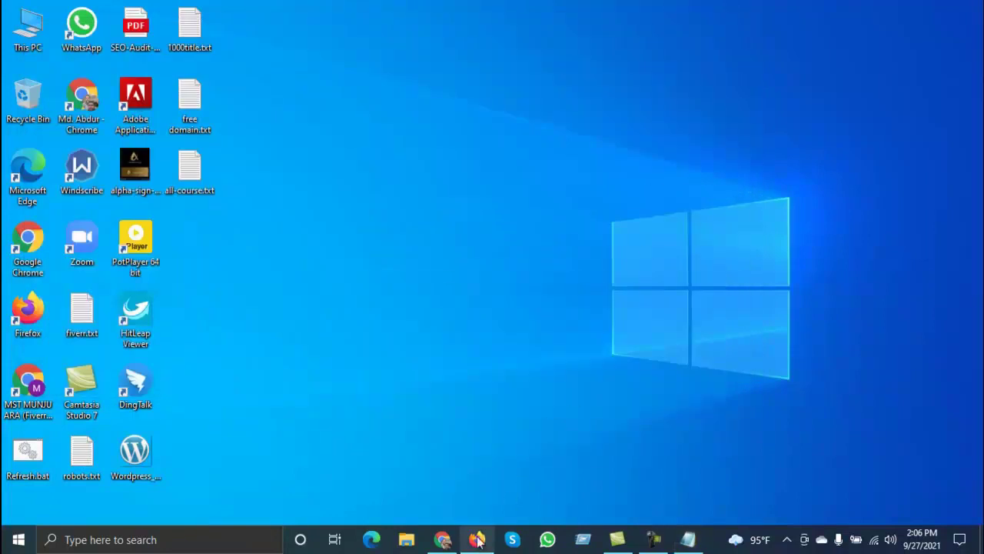
Accept the Terms of Service and complete the ৳735.00 BDT order.
click(478, 537)
scroll(569, 312, down, 2)
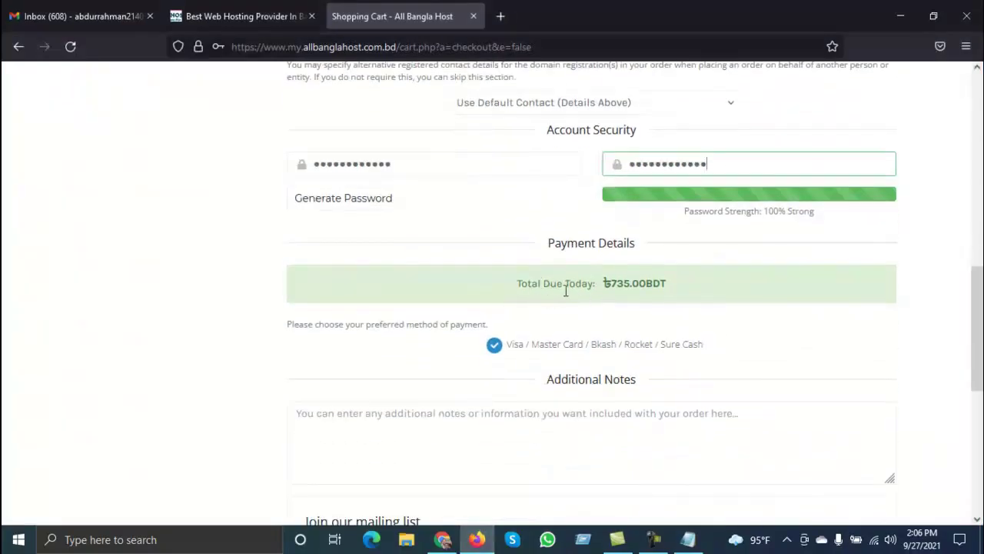
scroll(617, 297, down, 3)
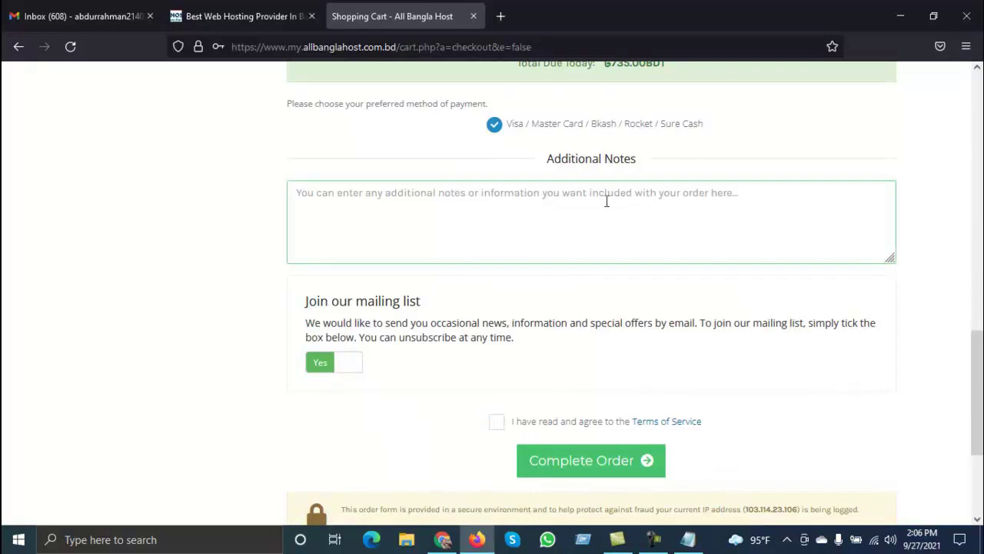
click(496, 422)
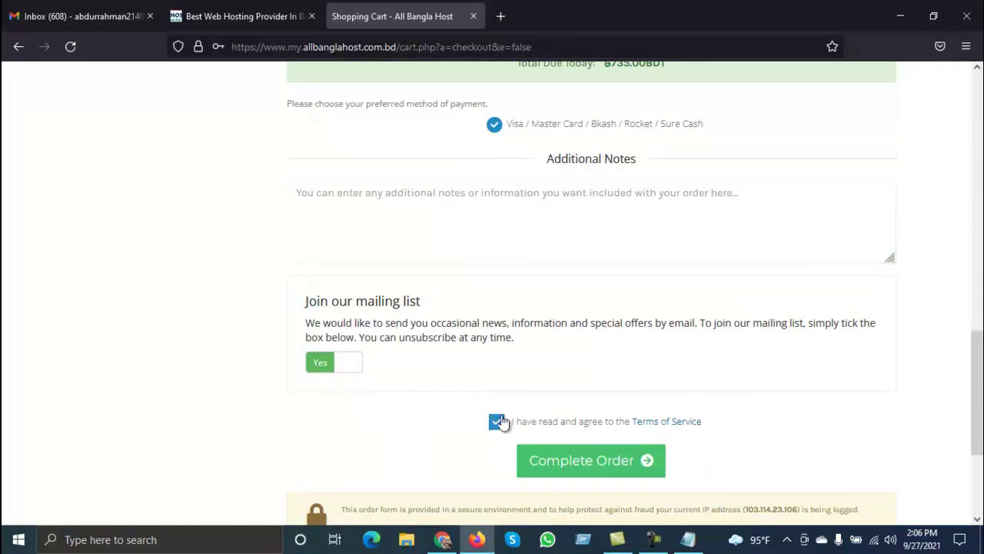
scroll(523, 423, down, 1)
click(568, 395)
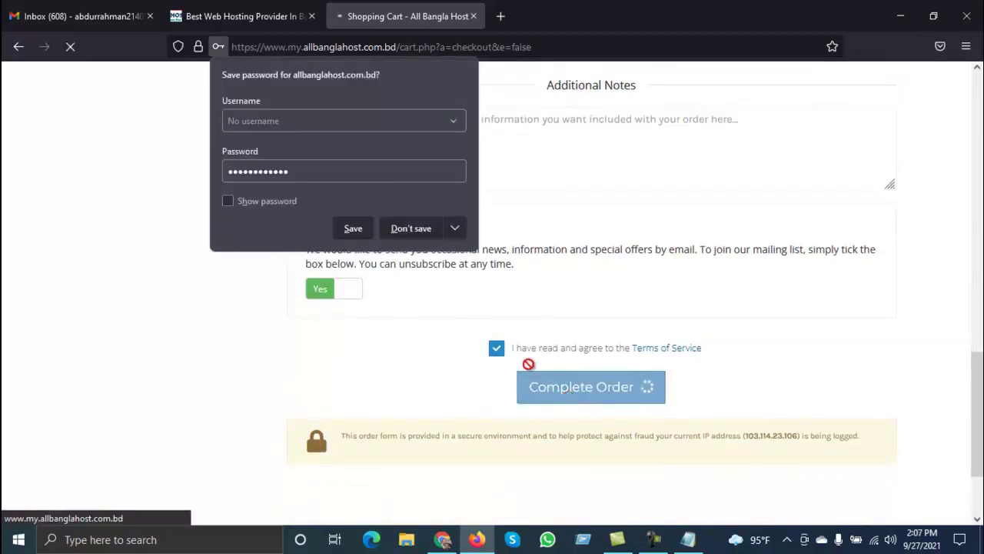
Dismiss the save-password prompt and pick Nagad under Mobile Banking for the BDT 749.70 payment.
click(353, 228)
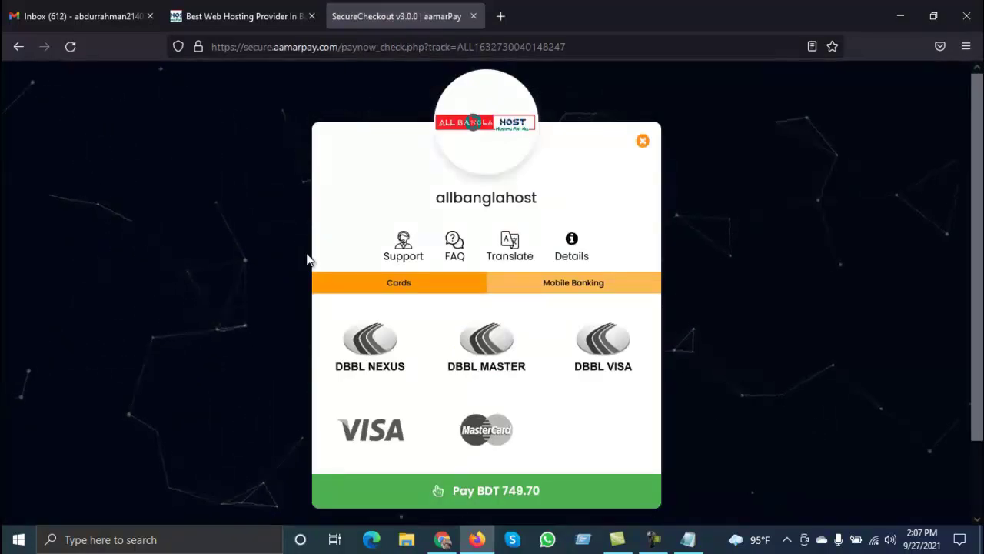
click(591, 287)
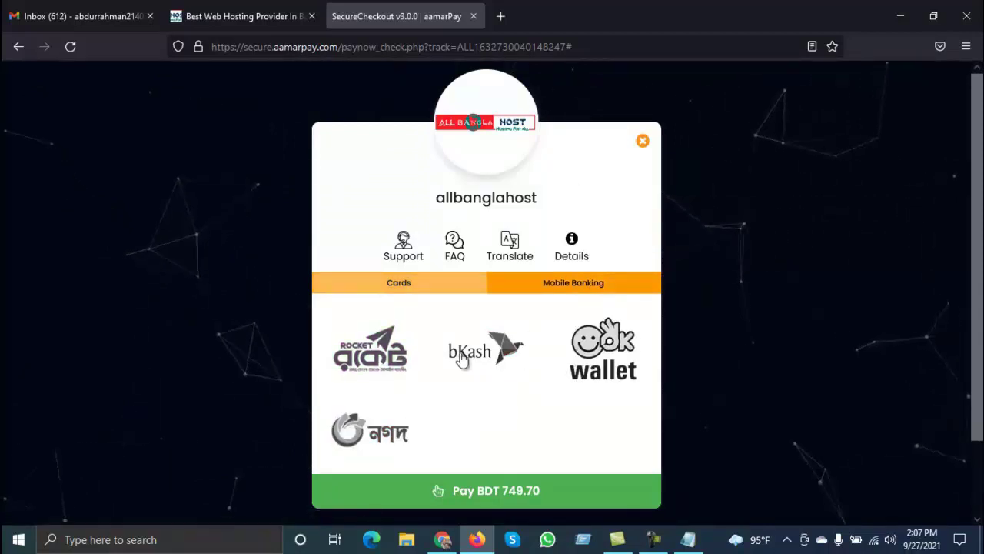
click(363, 444)
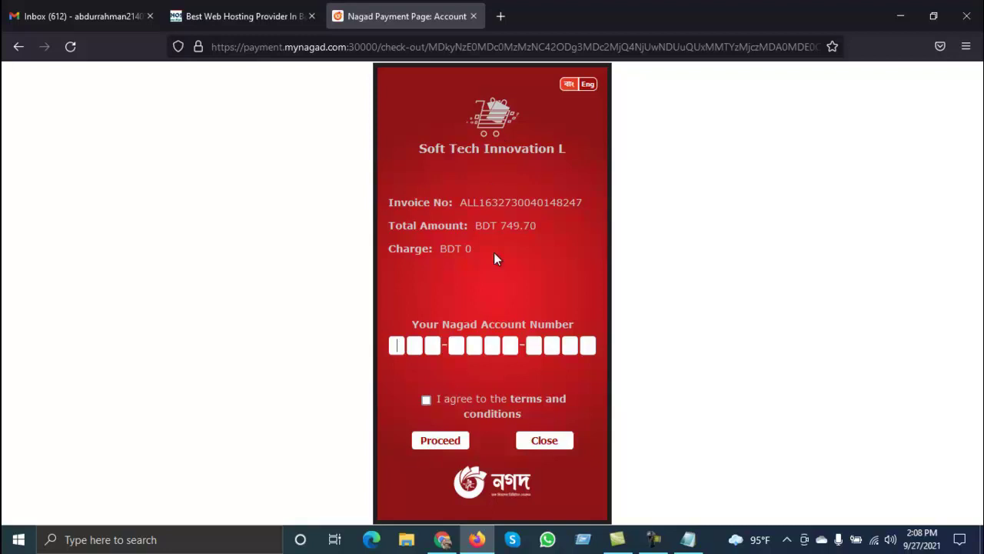
Close the Nagad payment page and go to the All Bangla Host client login page.
click(473, 17)
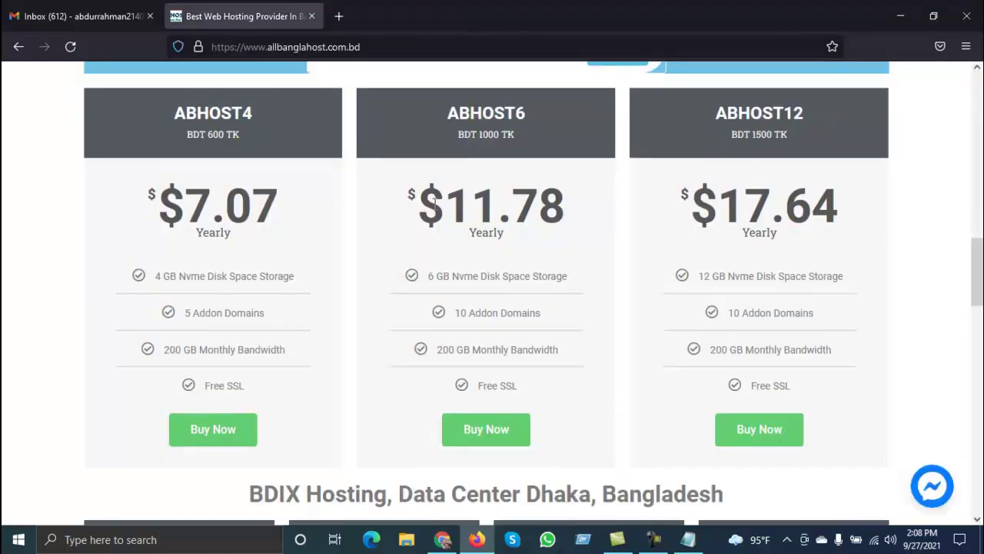
scroll(445, 202, up, 10)
scroll(450, 206, up, 4)
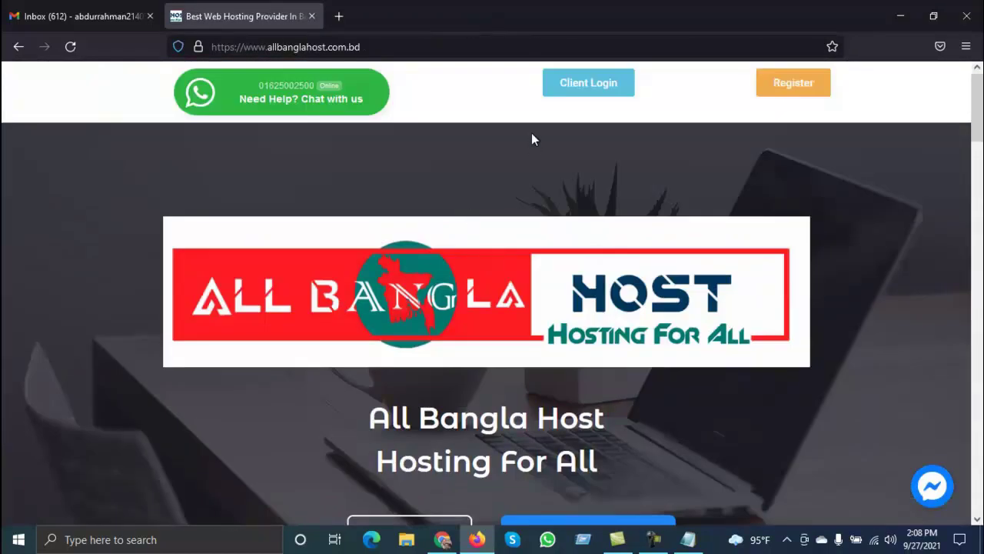
click(566, 84)
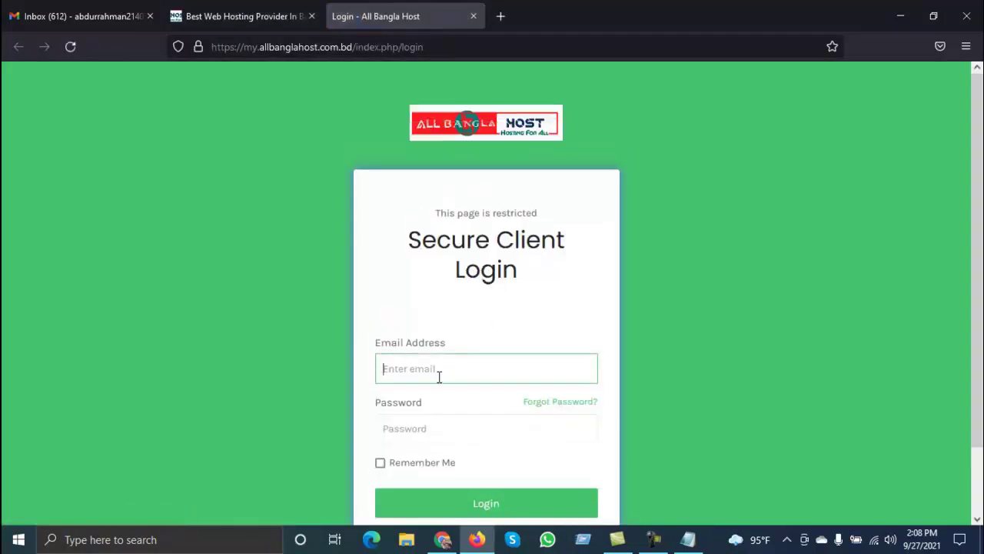
Copy the saved account password from Notepad into the login Password field.
click(688, 539)
click(70, 88)
triple_click(70, 88)
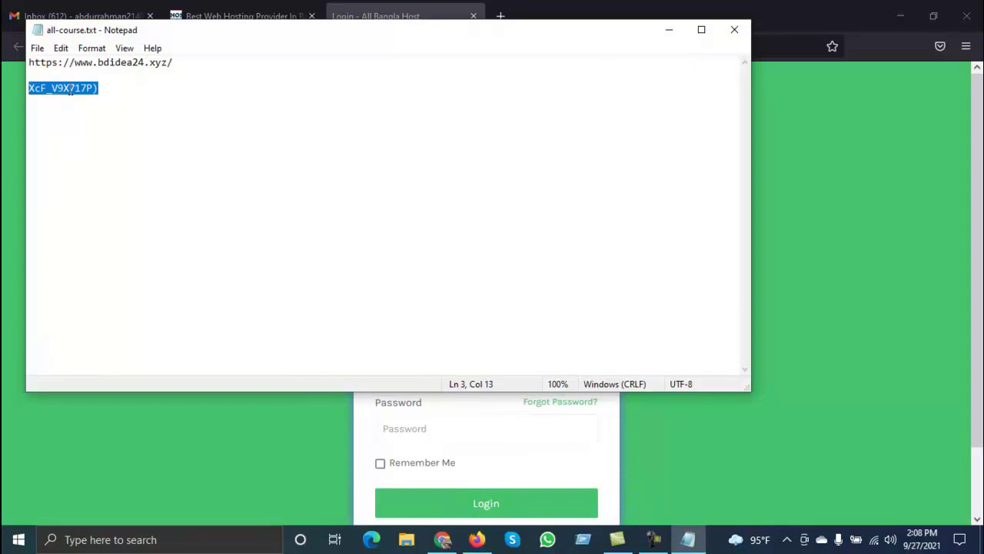
click(669, 30)
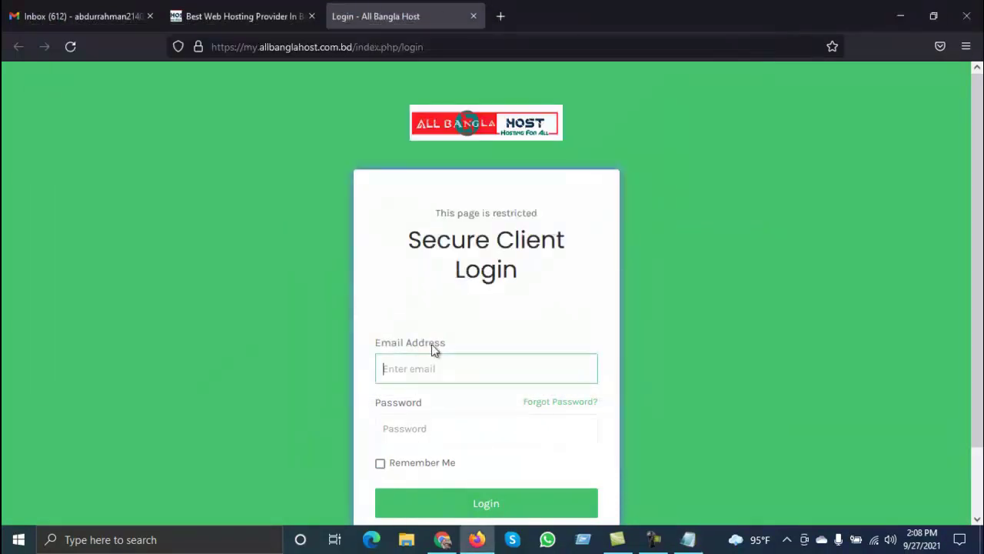
click(419, 421)
key(ctrl+v)
Enter the account email address, log in, and decline saving the login in the browser.
click(406, 369)
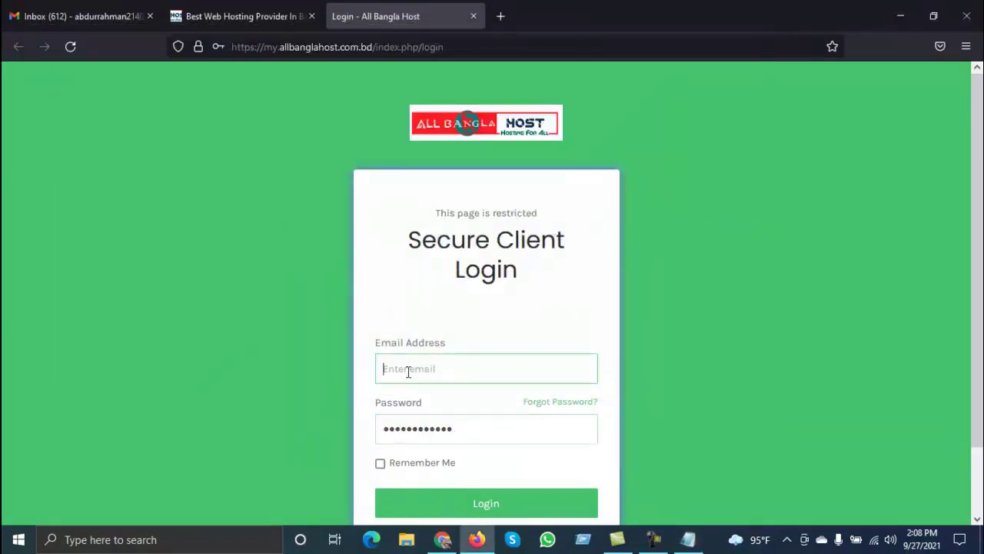
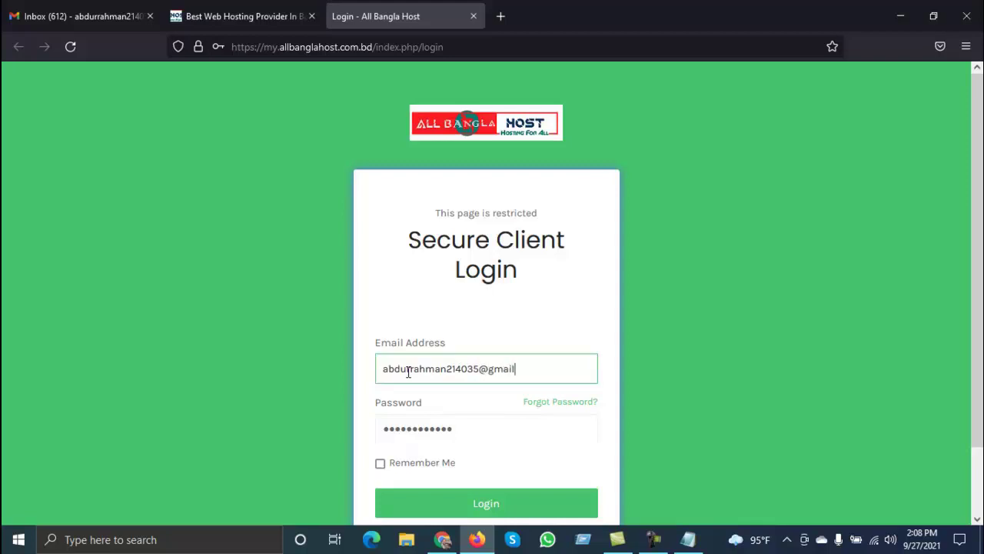
click(439, 498)
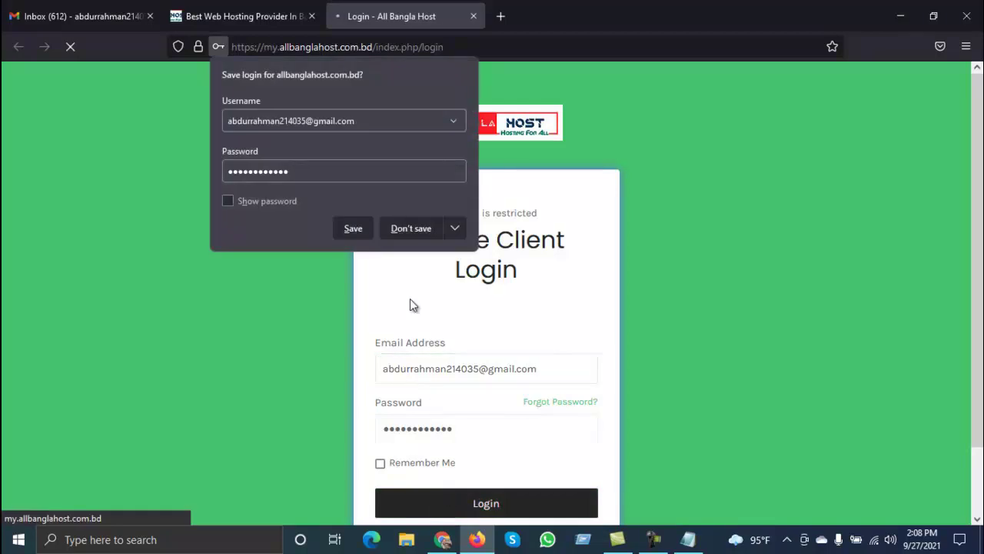
click(406, 228)
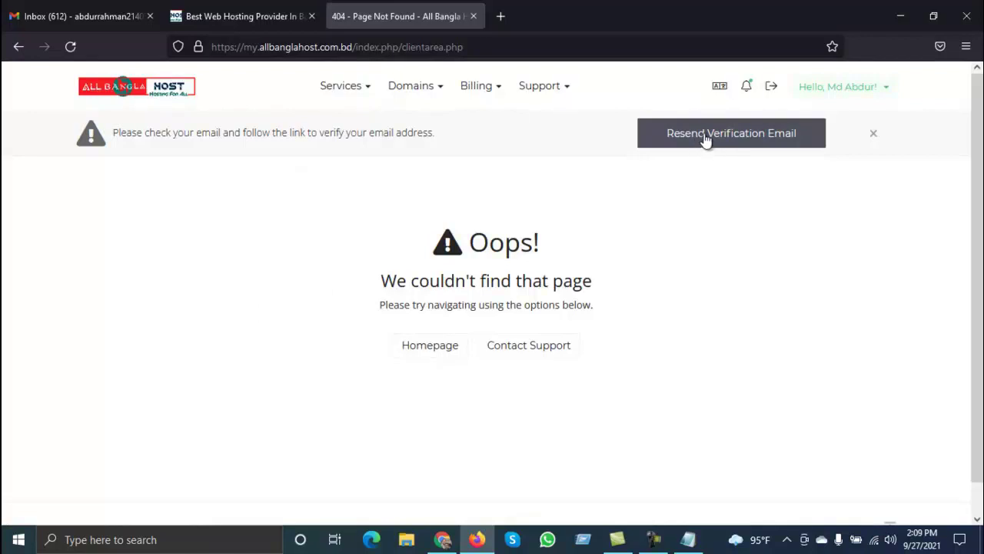
Open the Email Address Verification message in Gmail and follow its 'Verify your email address' link.
click(78, 13)
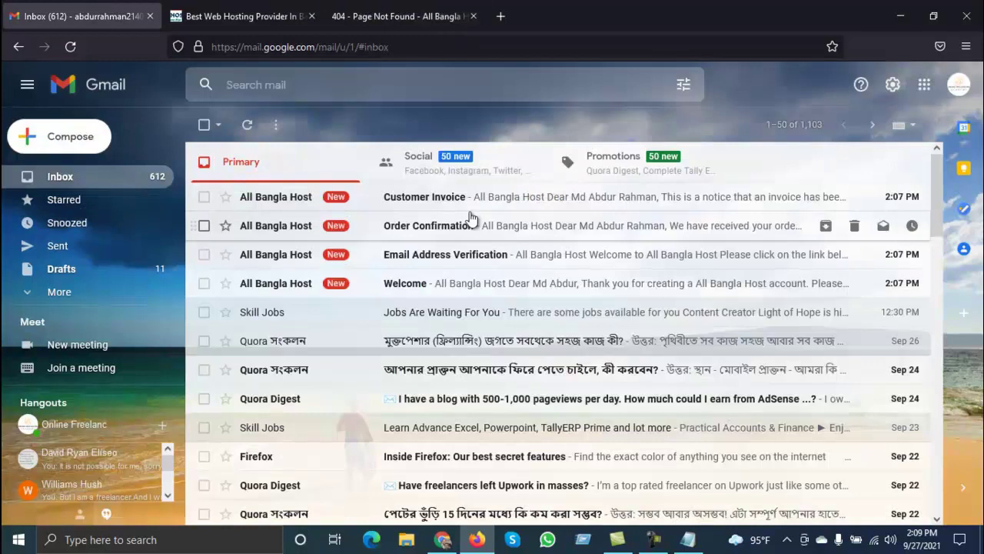
click(451, 264)
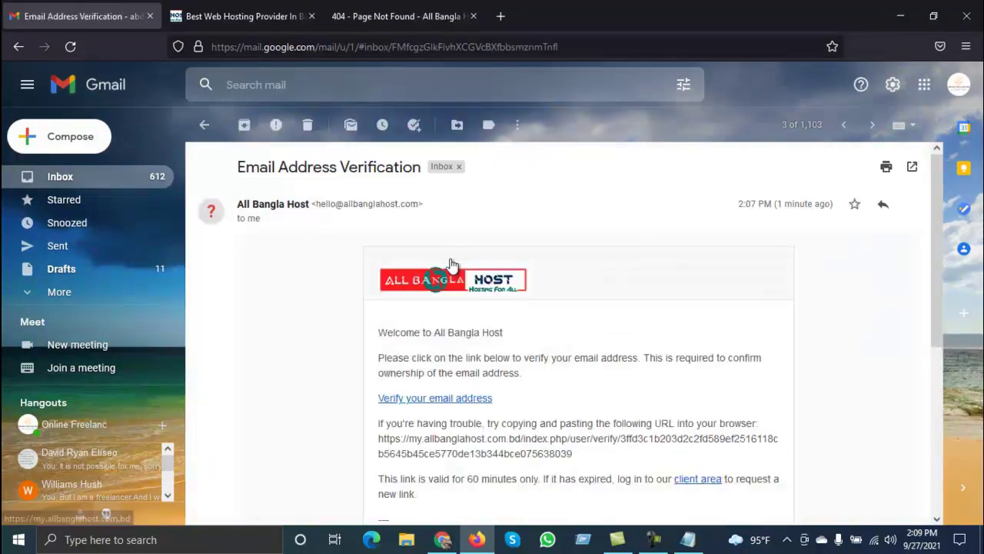
scroll(400, 253, down, 3)
click(411, 234)
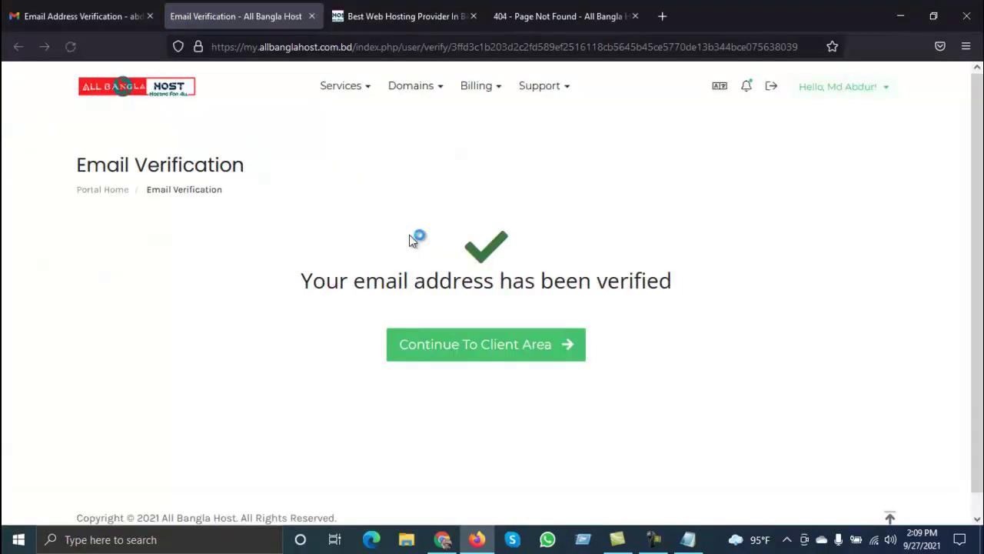
From the client dashboard's Invoices list, open unpaid invoice 11078 and choose Pay Now.
click(446, 352)
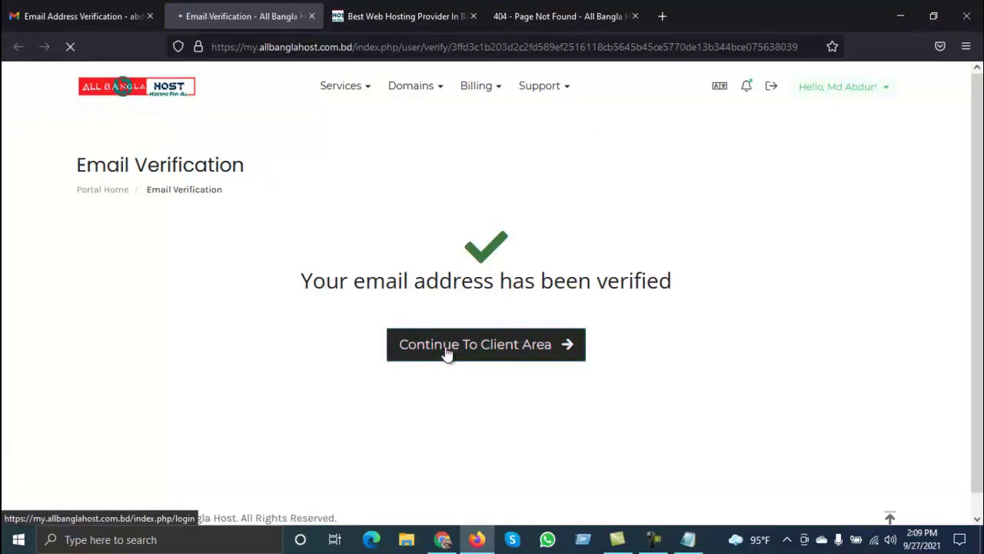
click(566, 19)
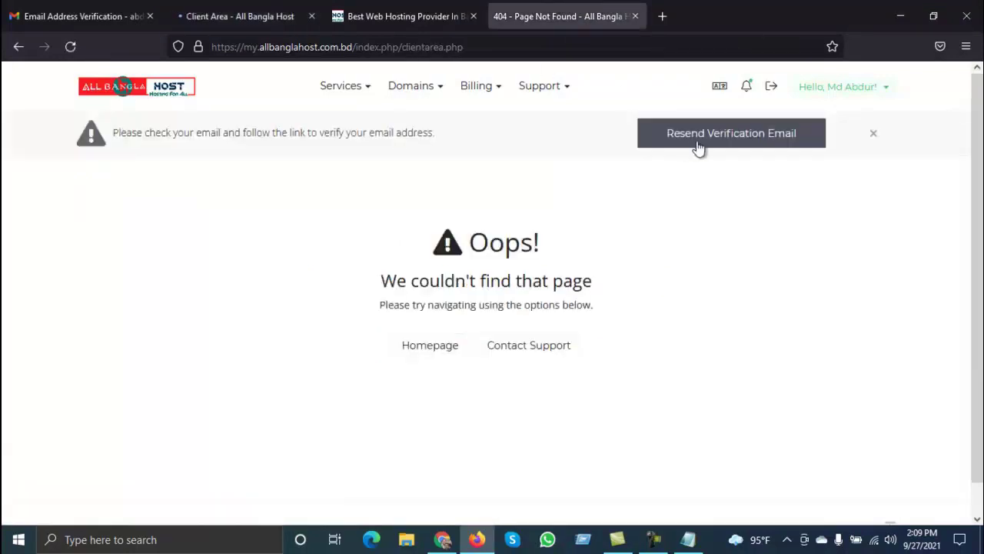
click(221, 13)
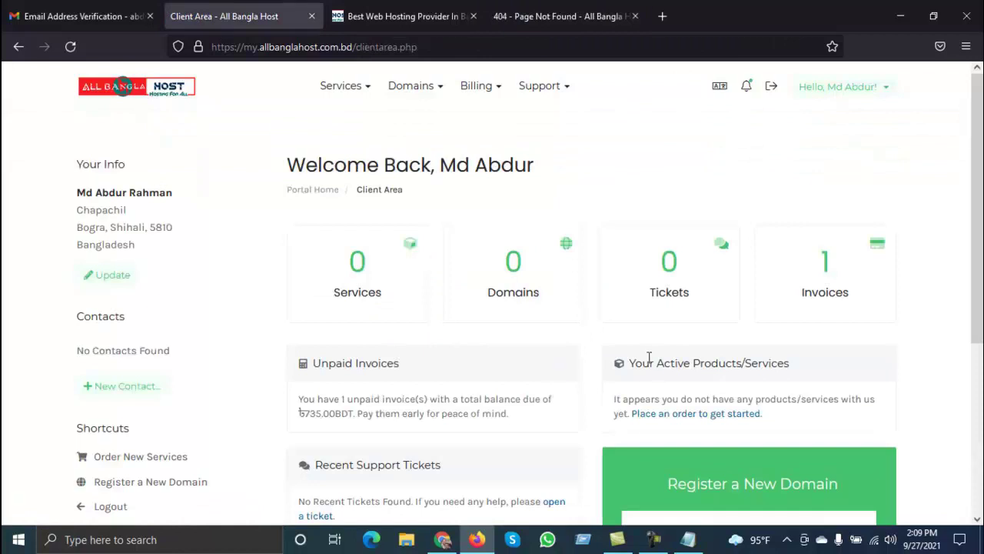
click(832, 295)
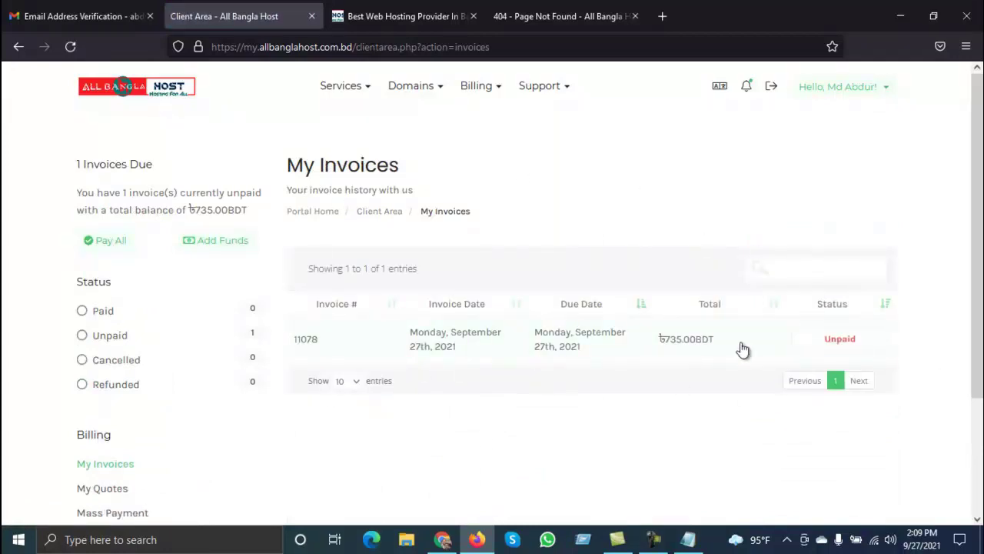
click(845, 349)
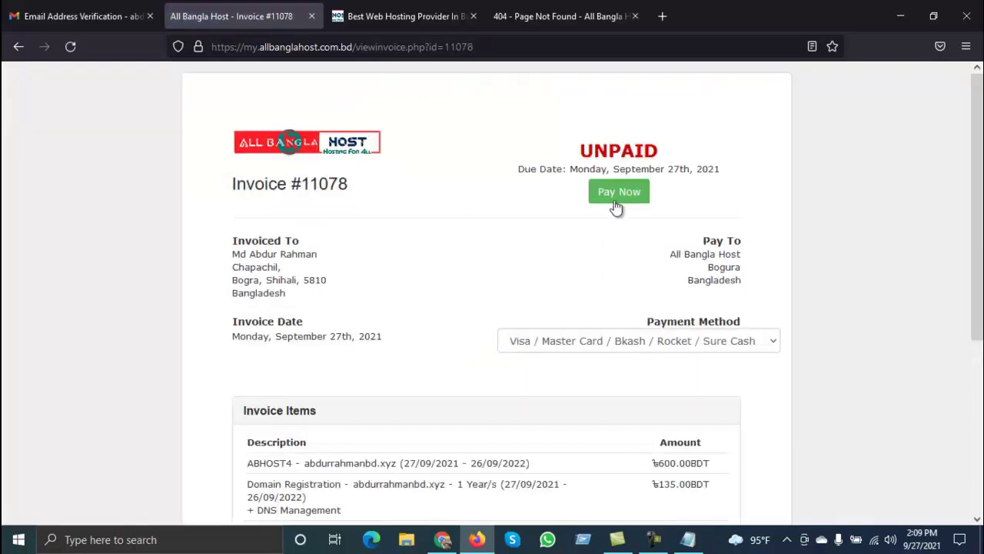
click(615, 203)
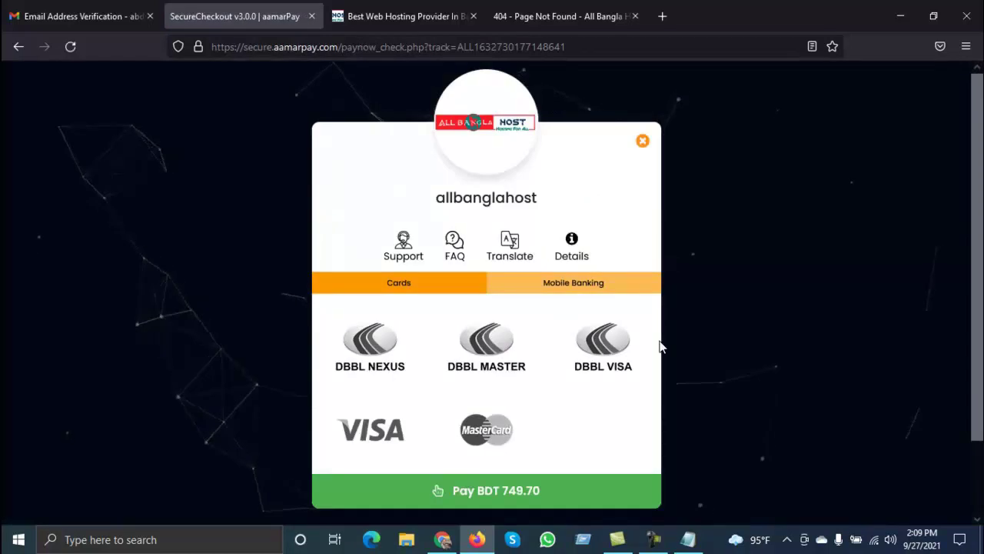
Cancel the aamarPay checkout and close the SecureCheckout, store homepage and 404 tabs.
click(643, 141)
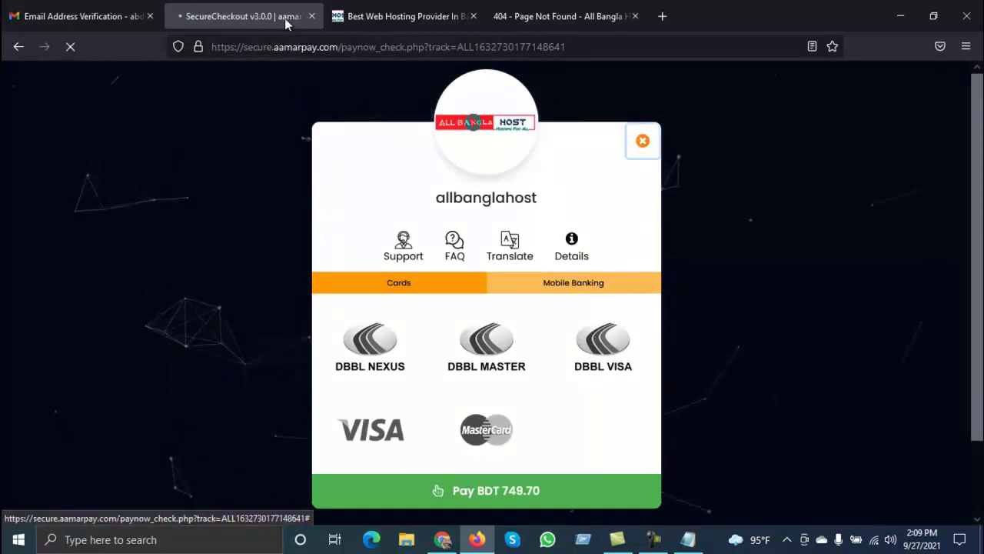
click(312, 17)
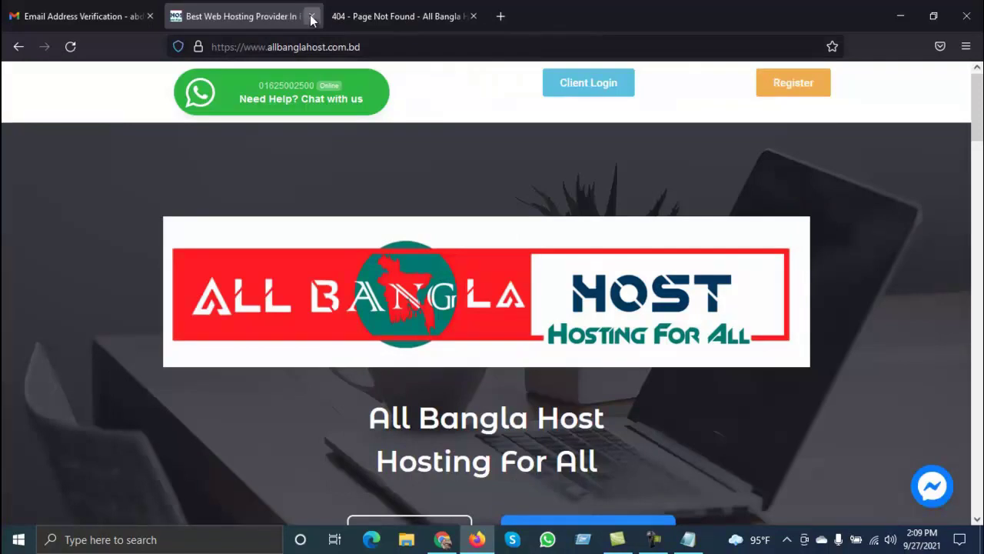
click(313, 17)
click(313, 17)
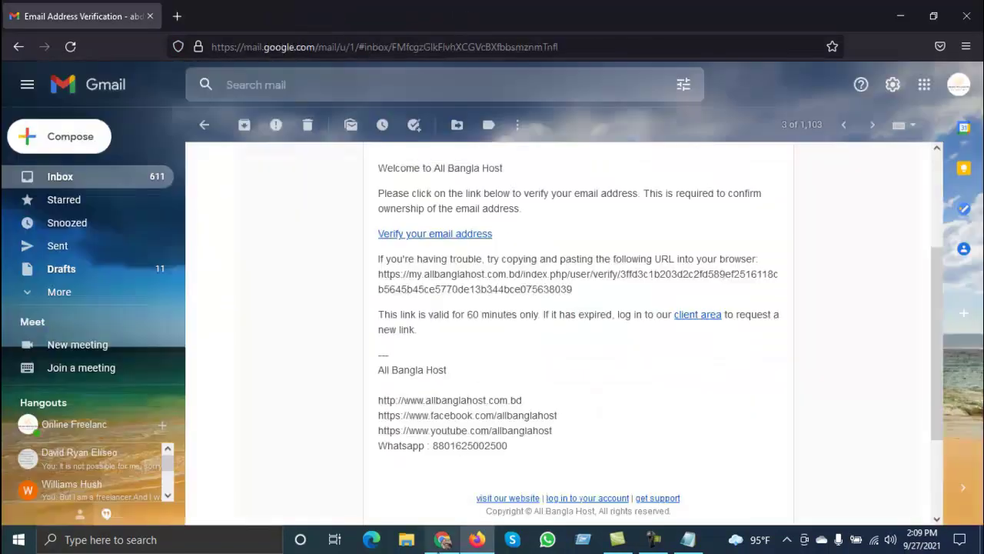
Bring the other Chrome window's My Invoices page to the front.
click(443, 539)
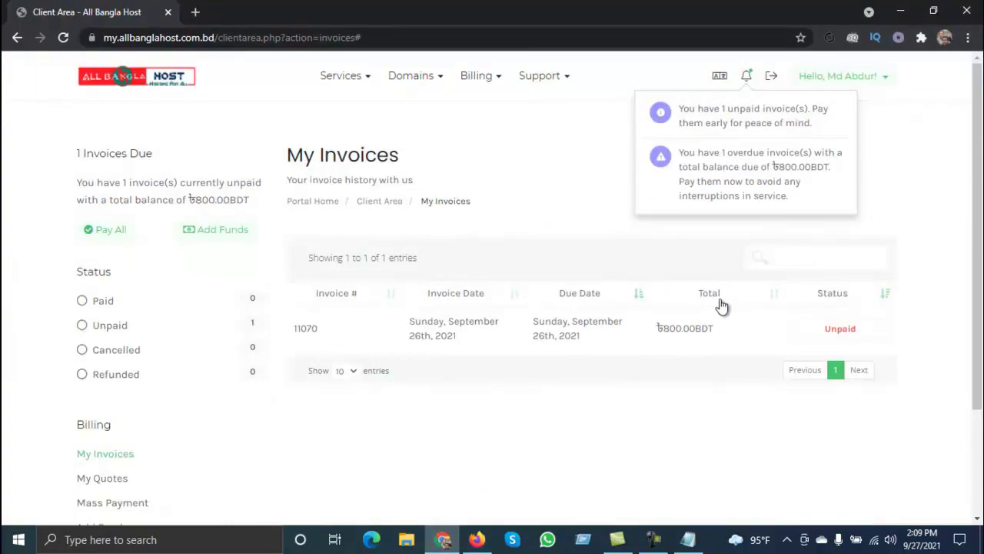
Open unpaid invoice 11070, review its contents, and choose Pay Now.
click(834, 336)
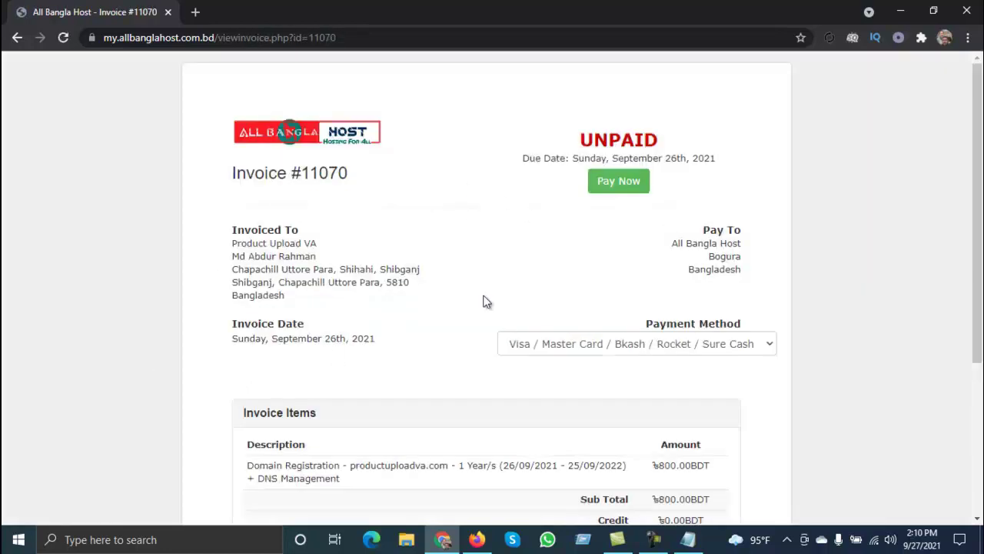
scroll(522, 253, down, 1)
scroll(522, 254, down, 2)
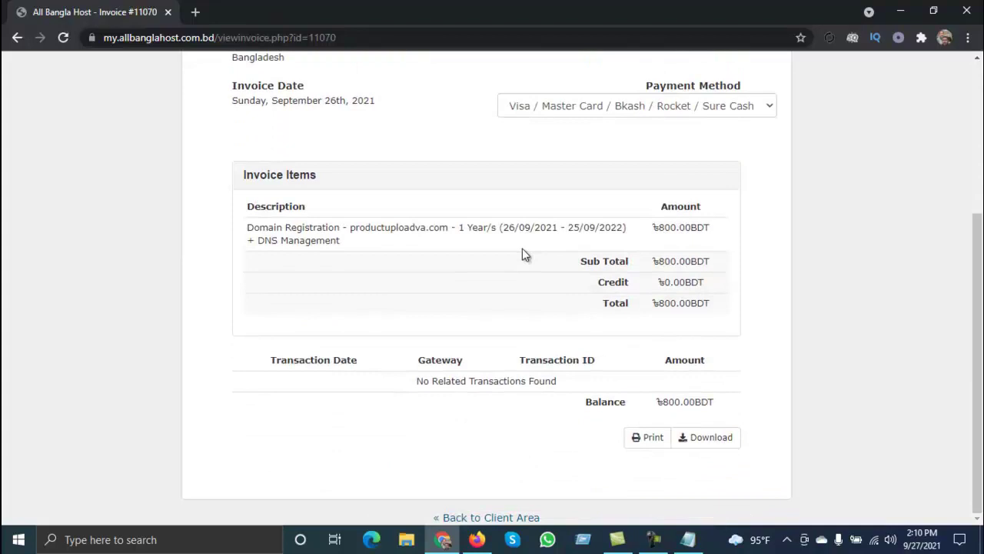
scroll(354, 263, up, 3)
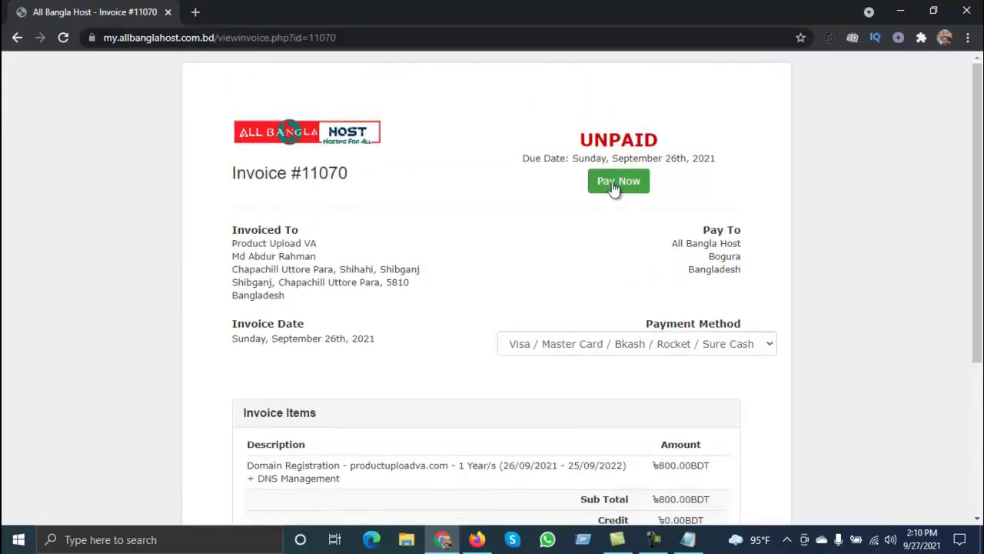
click(614, 185)
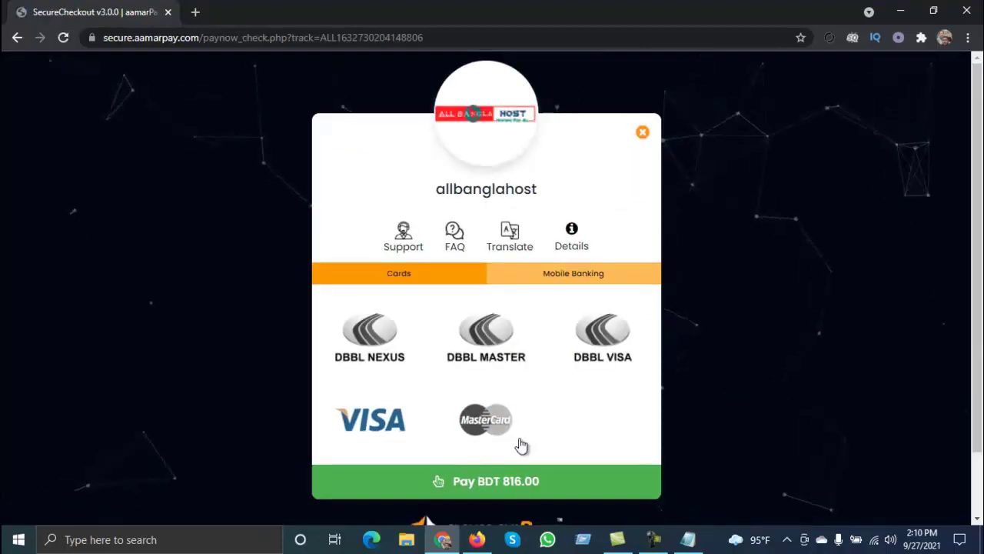
Pick Nagad under Mobile Banking as the payment method for the BDT 816.00 invoice.
click(565, 275)
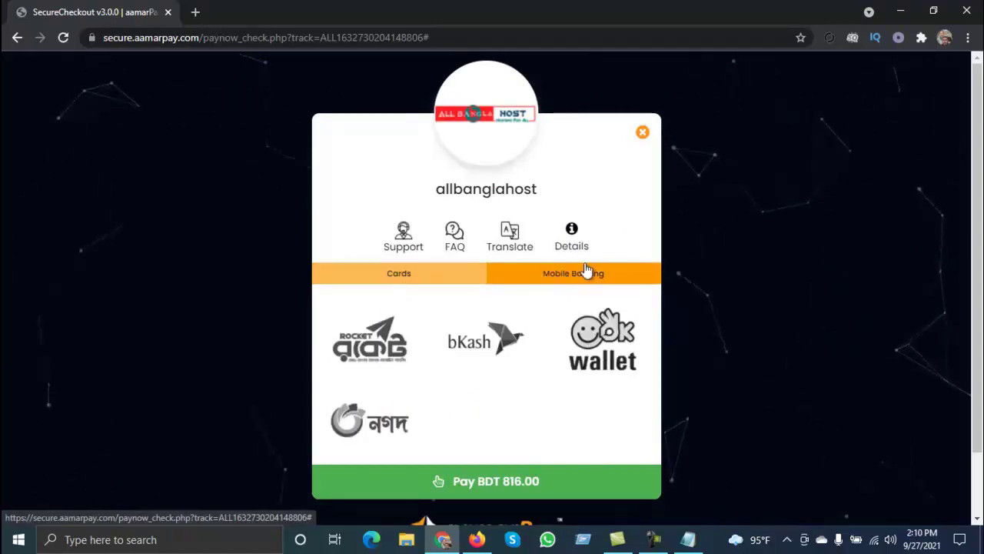
click(365, 430)
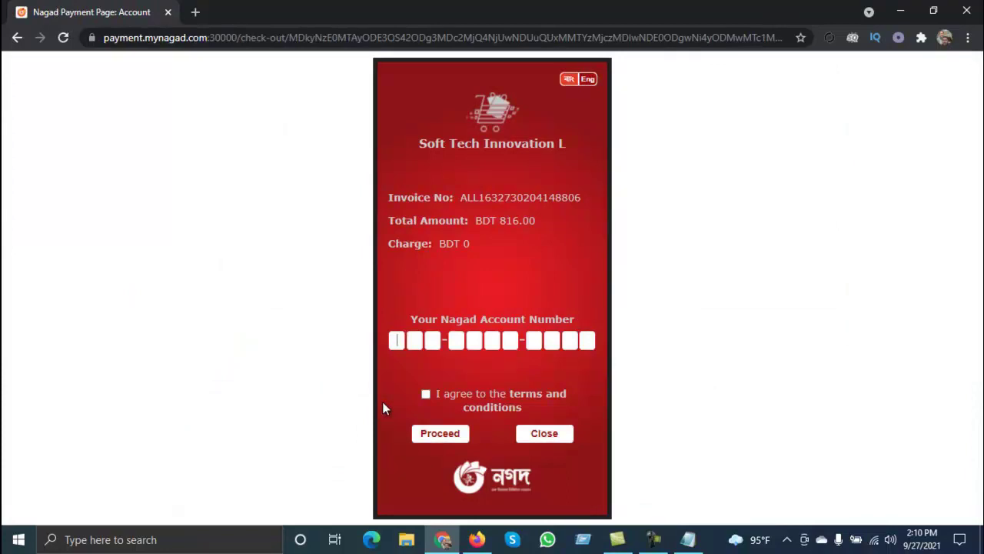
Paste the Nagad account number, accept the terms and conditions, and proceed.
key(ctrl+v)
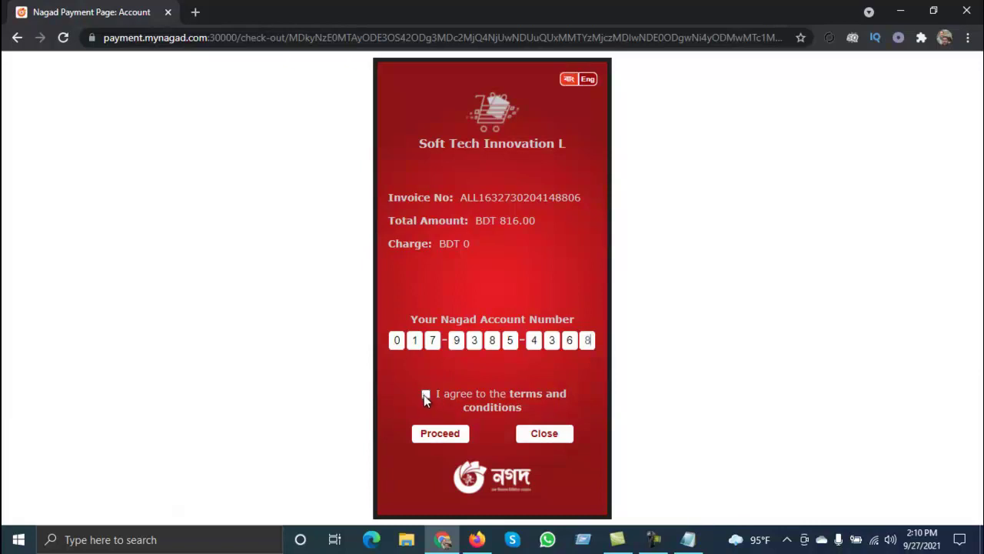
click(425, 396)
click(434, 439)
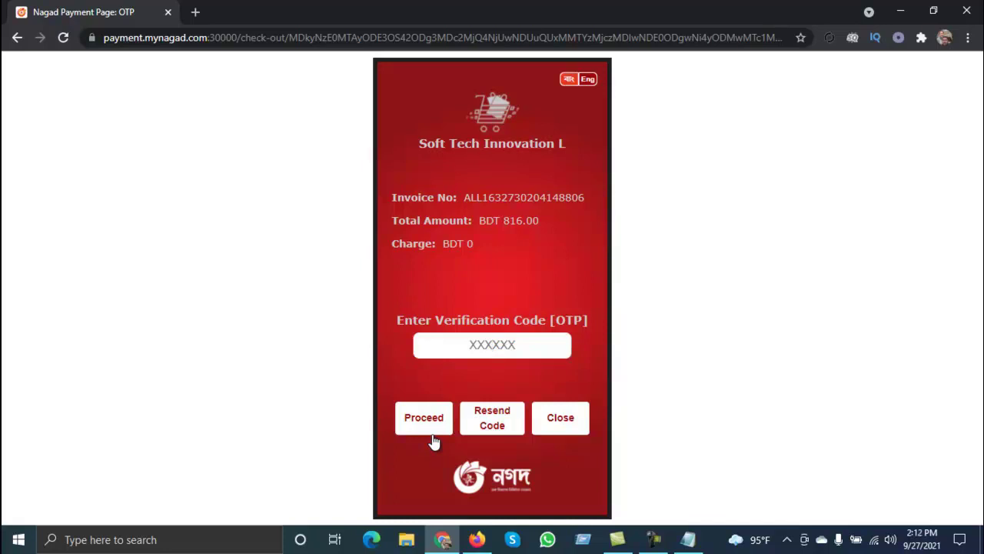
Resend the OTP, enter the six-digit SMS verification code, and submit it.
click(486, 428)
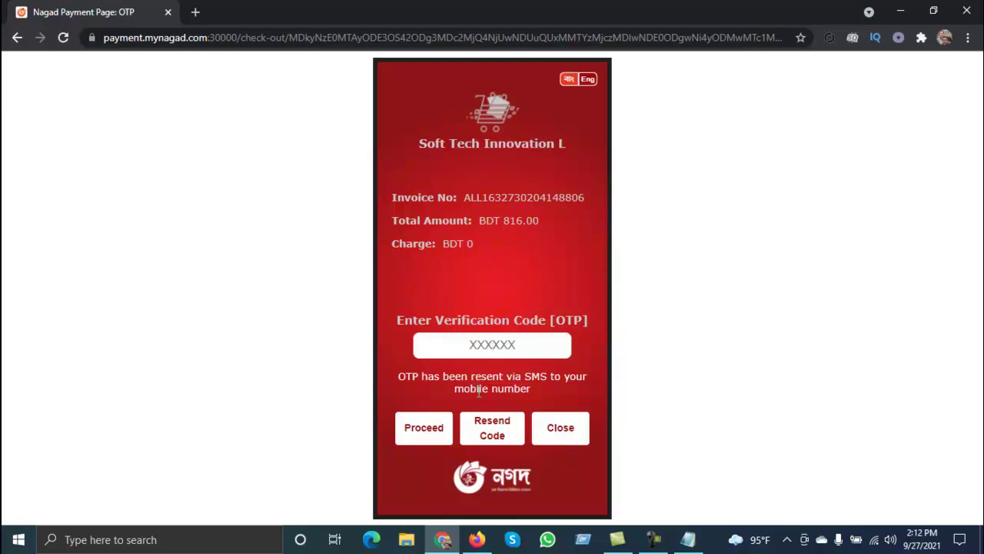
click(407, 432)
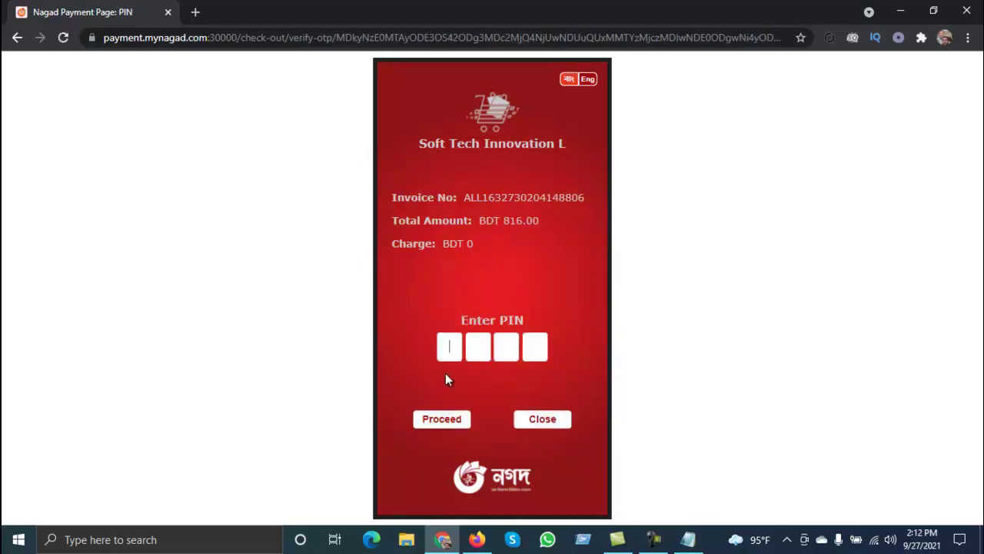
Enter the 4-digit Nagad account PIN and confirm to complete the BDT 816.00 payment.
click(441, 419)
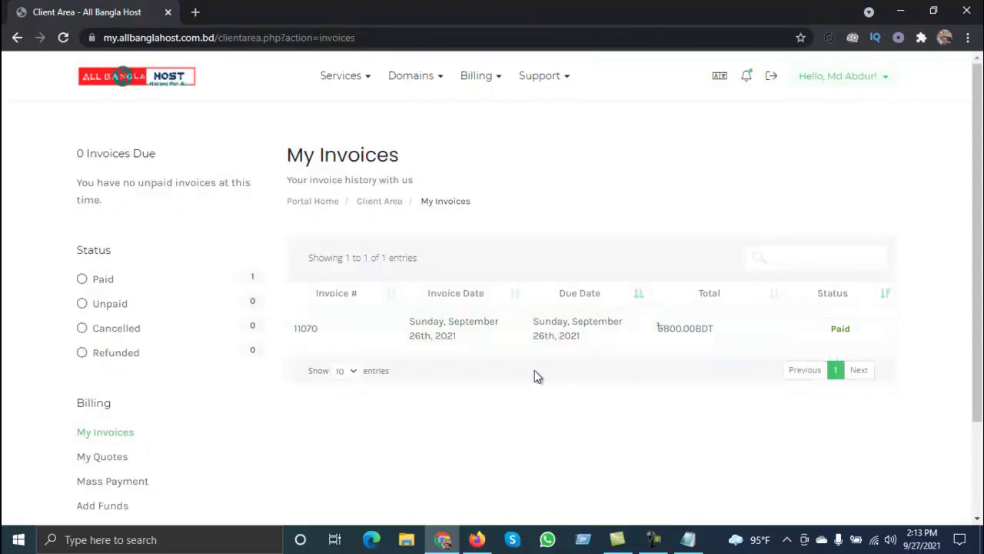
Review invoice 11070, showing PAID with a ৳816.00BDT transaction, then return to the invoice list.
click(451, 333)
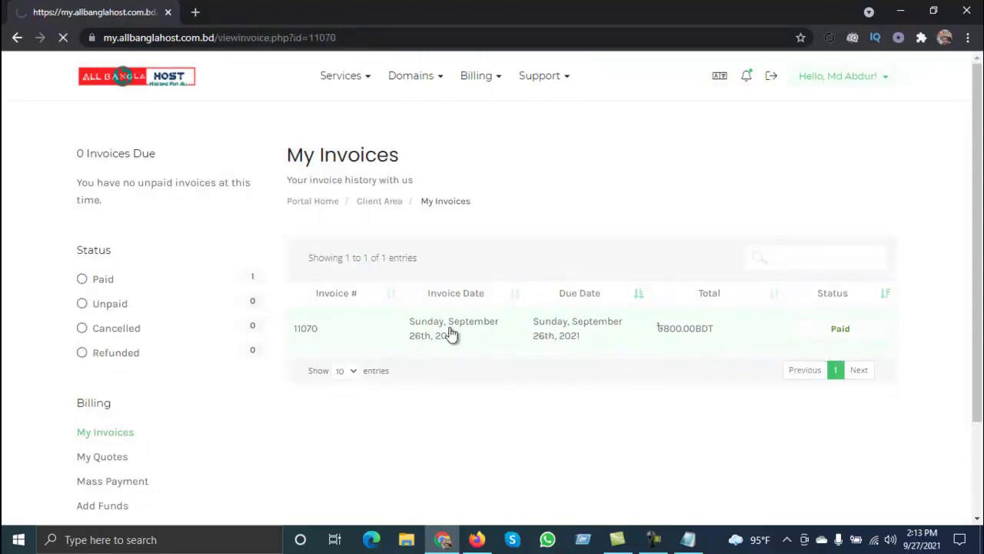
scroll(460, 332, down, 3)
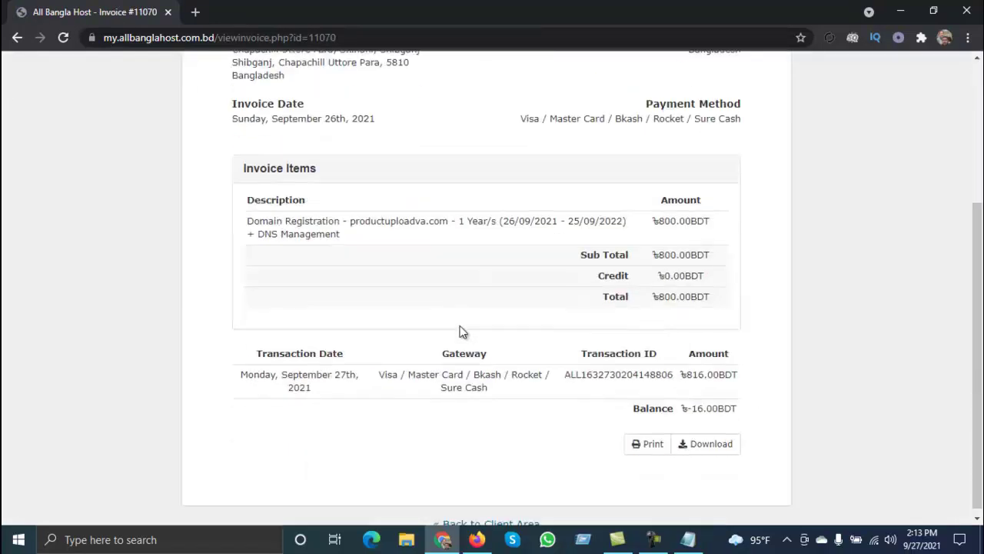
scroll(596, 381, up, 3)
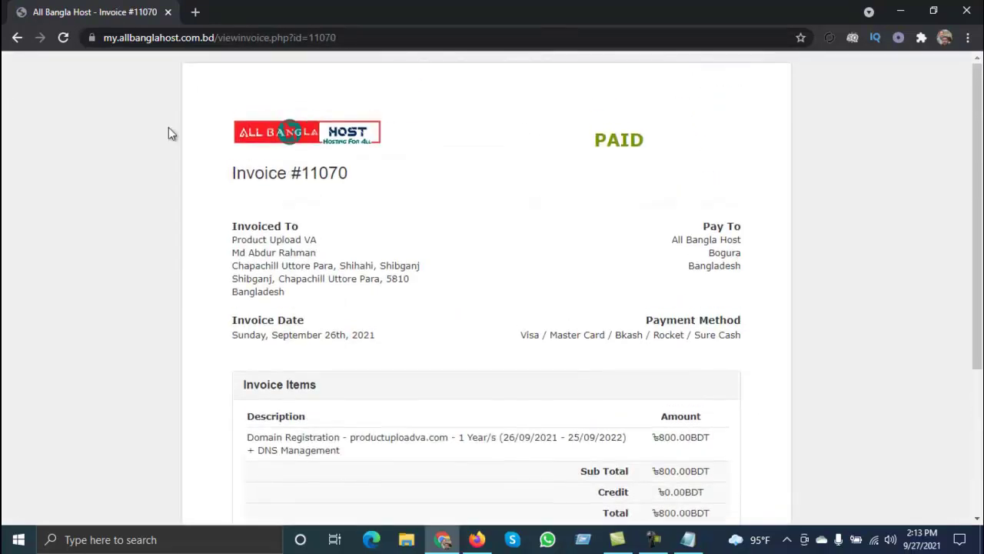
click(16, 38)
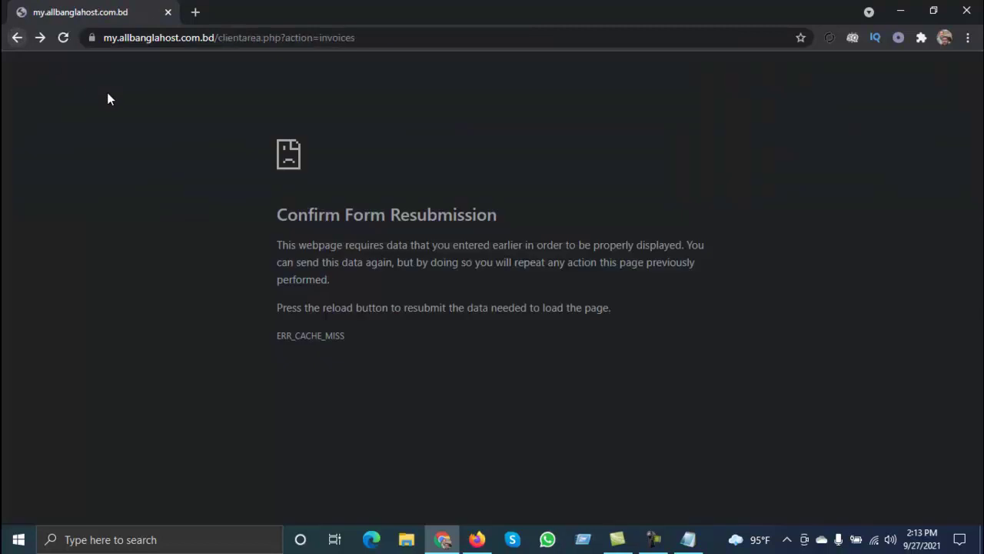
Go to the All Bangla Host homepage at allbanglahost.com.bd.
click(126, 42)
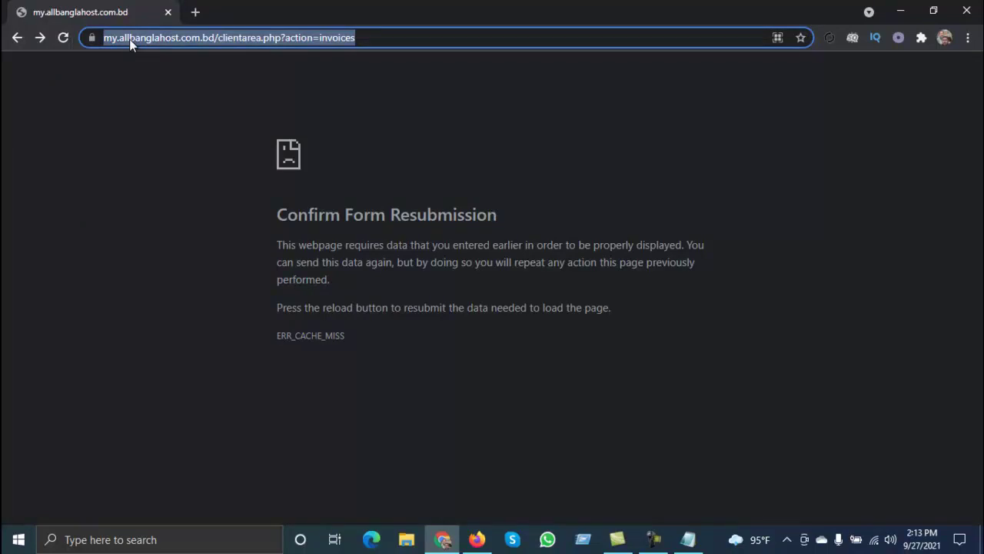
text(all)
key(Return)
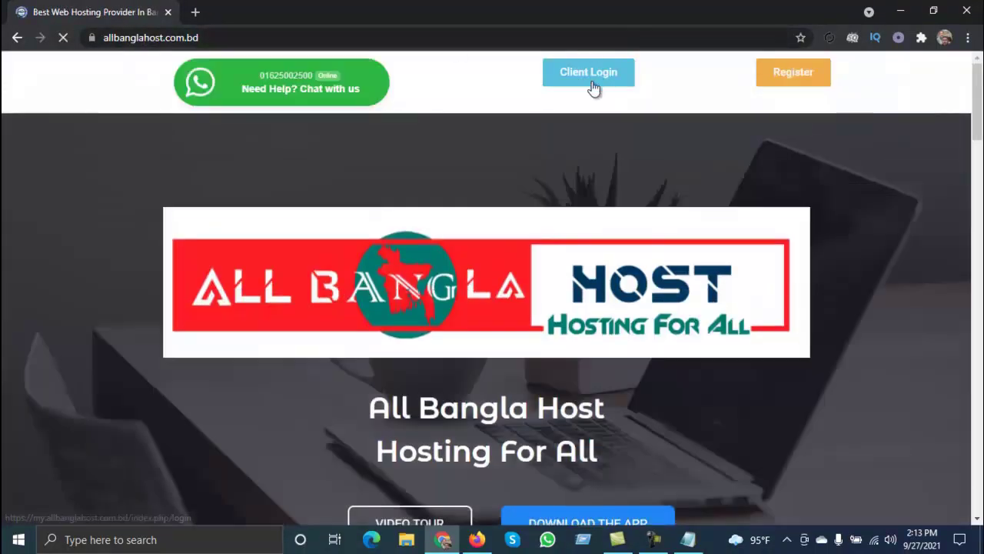
Open the client area's My Domains list and select the productuploadva.com domain name to copy.
click(590, 82)
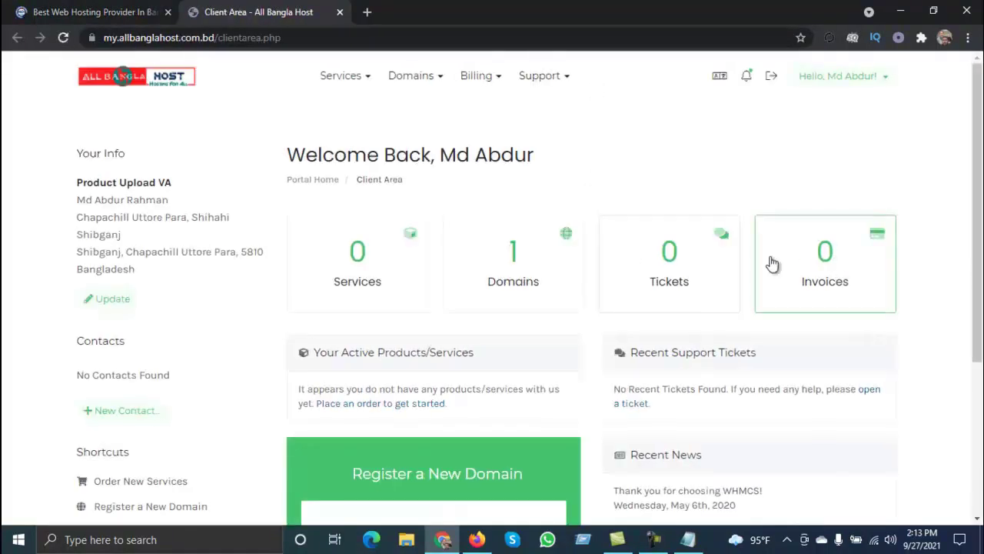
click(514, 284)
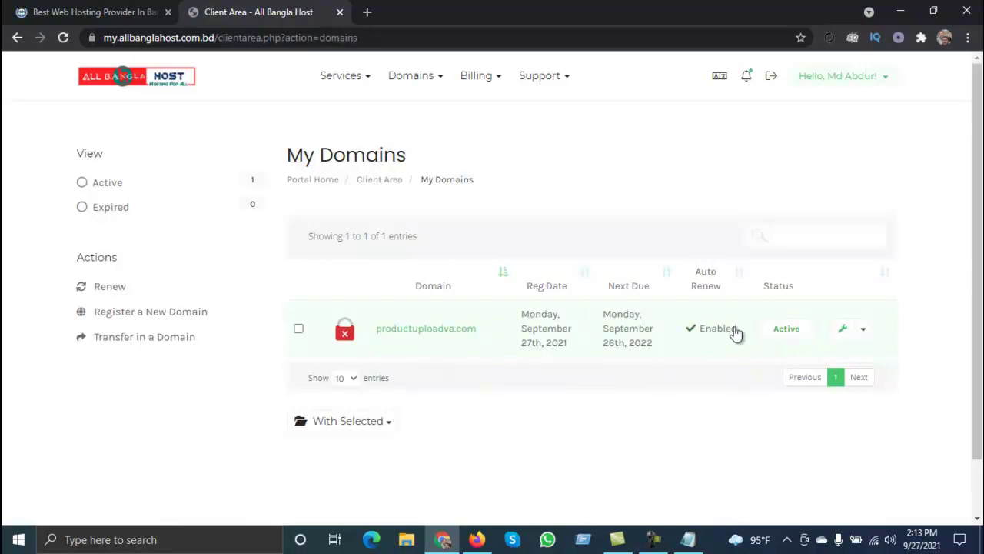
click(864, 332)
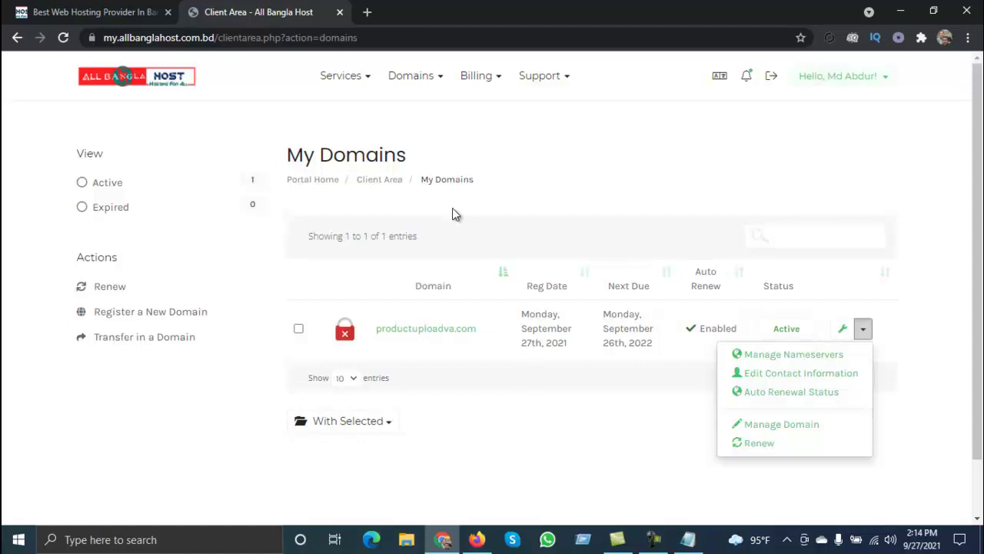
drag(488, 336, 368, 336)
key(ctrl+c)
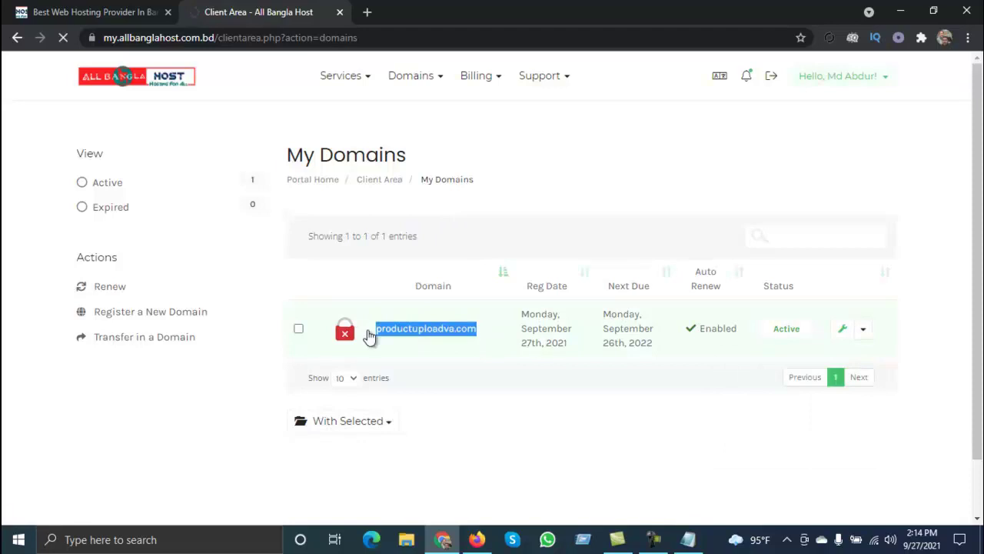
Load productuploadva.com in a new tab, then return to the client area's domain overview.
click(368, 12)
key(ctrl+v)
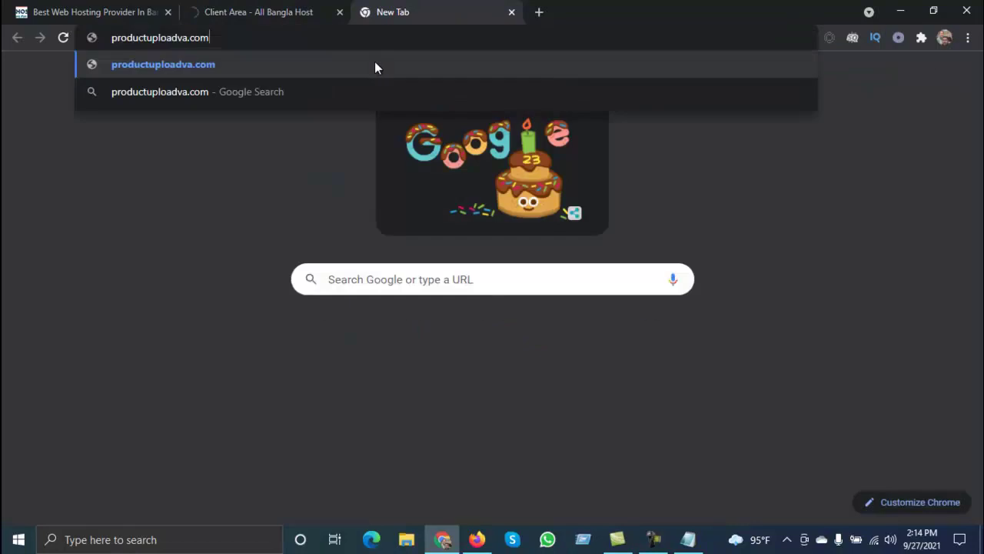
key(Return)
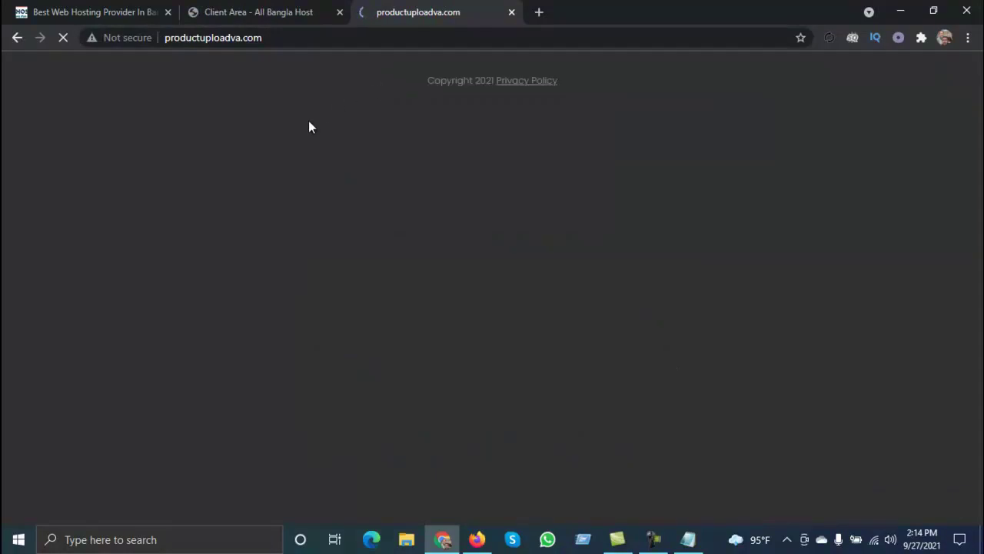
click(247, 8)
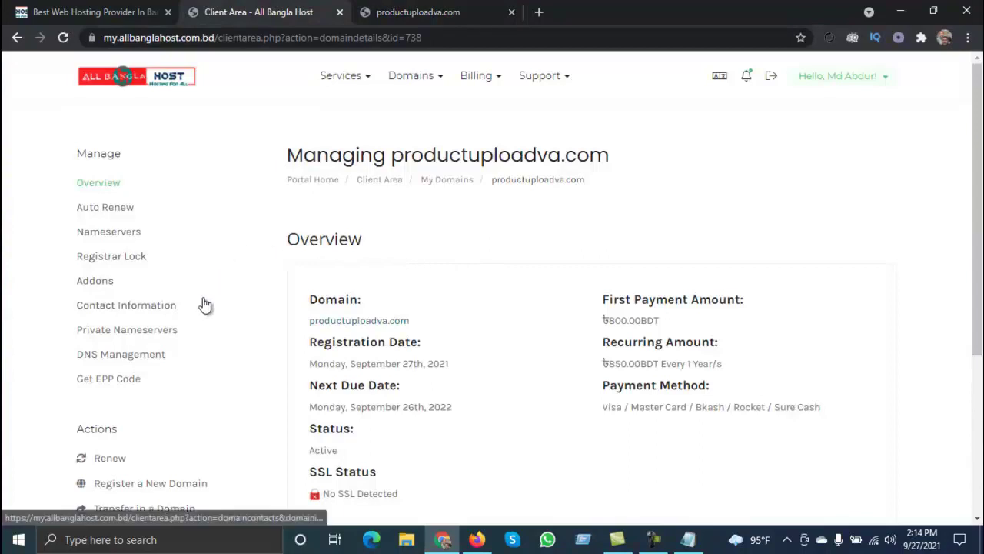
Go back to My Domains and open the Services > My Services list.
scroll(223, 298, down, 1)
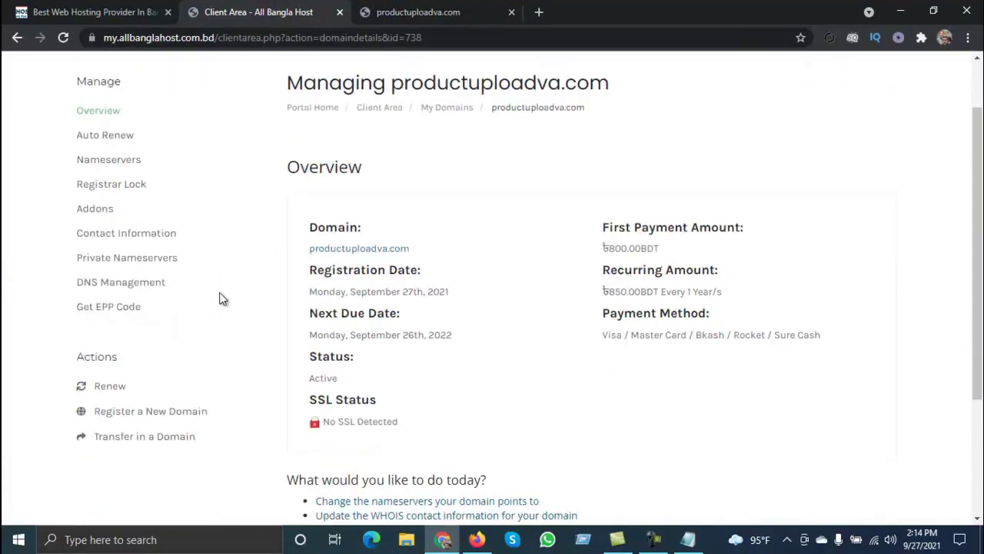
scroll(223, 298, up, 1)
click(343, 75)
scroll(253, 204, down, 1)
scroll(253, 204, up, 1)
click(16, 37)
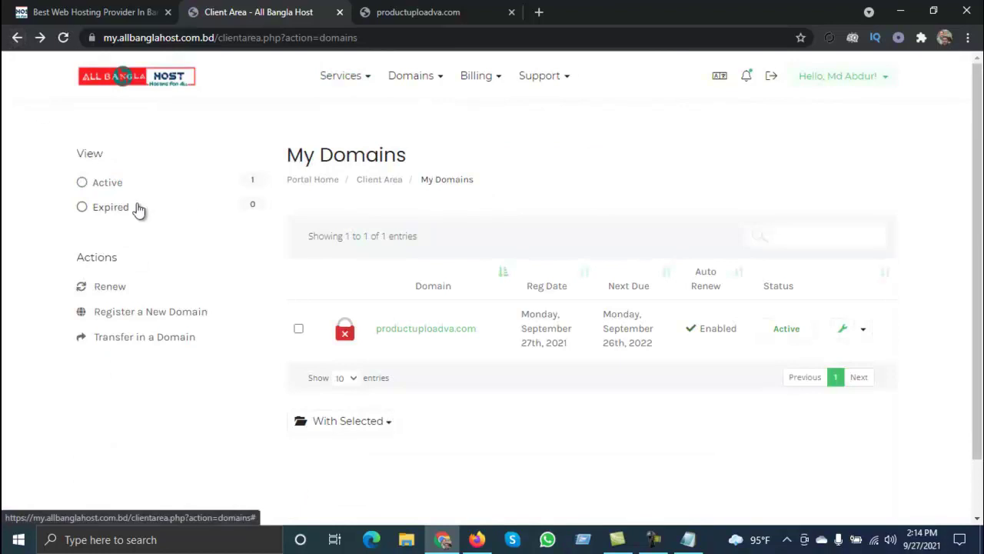
click(40, 37)
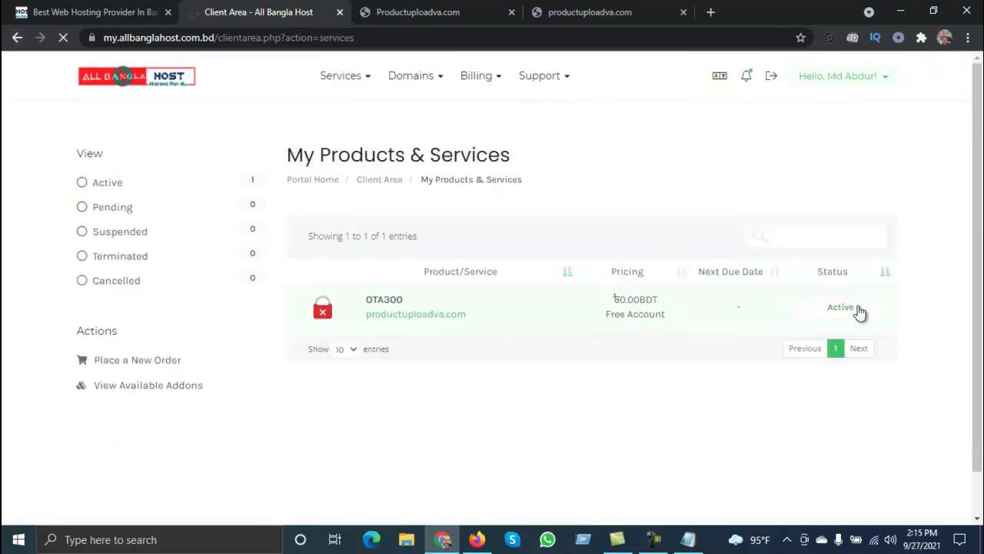
Open the productuploadva.com OTA300 hosting product and launch its cPanel File Manager.
click(860, 311)
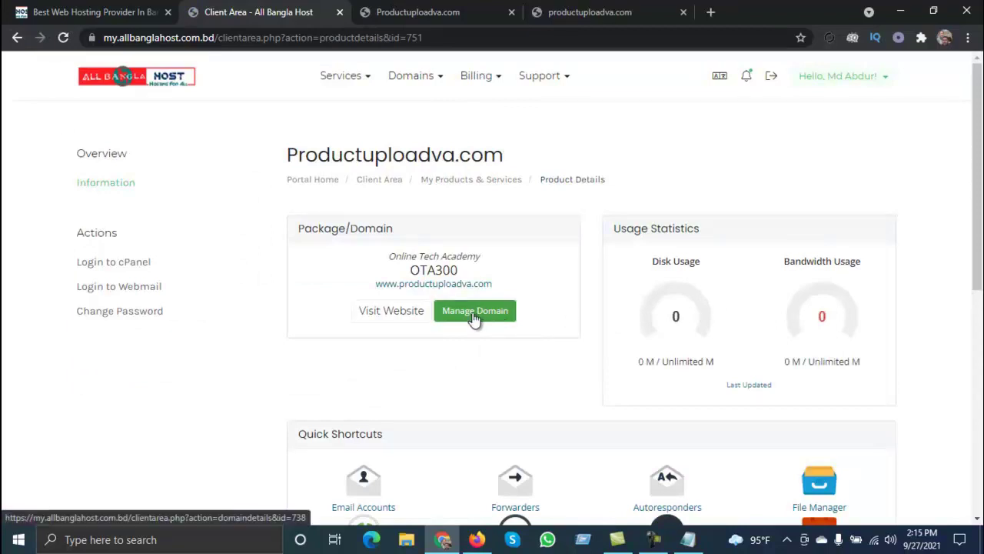
scroll(476, 320, down, 2)
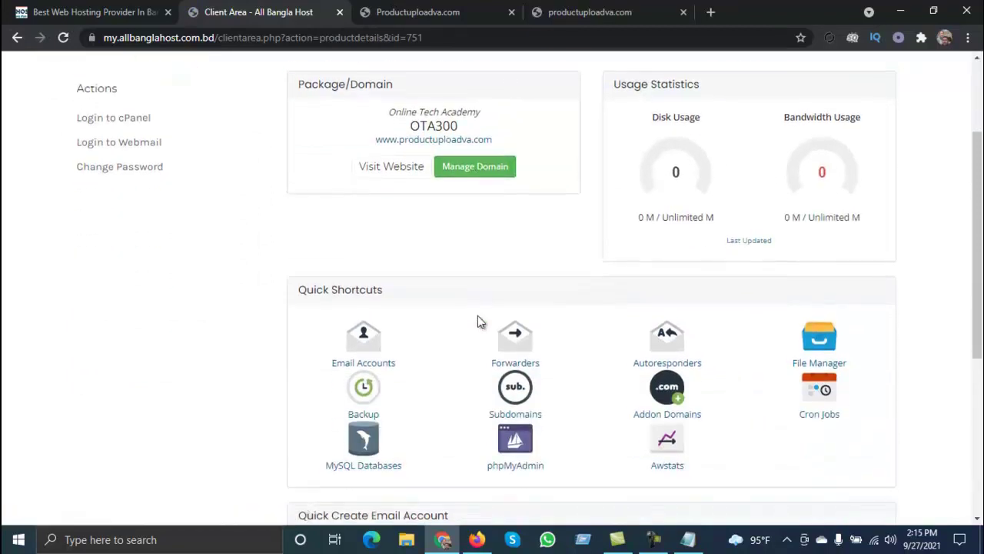
scroll(478, 321, down, 4)
scroll(482, 322, up, 2)
scroll(480, 321, up, 1)
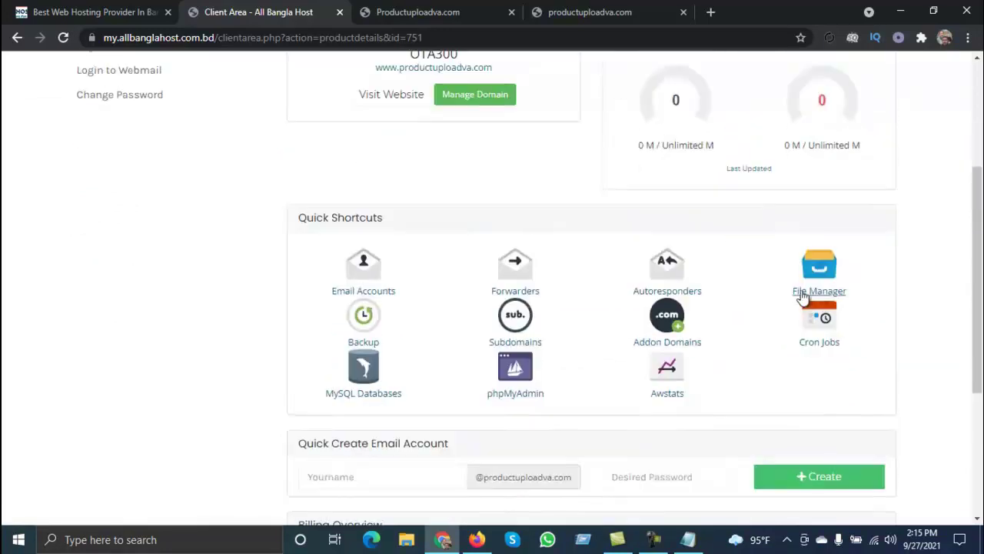
click(815, 296)
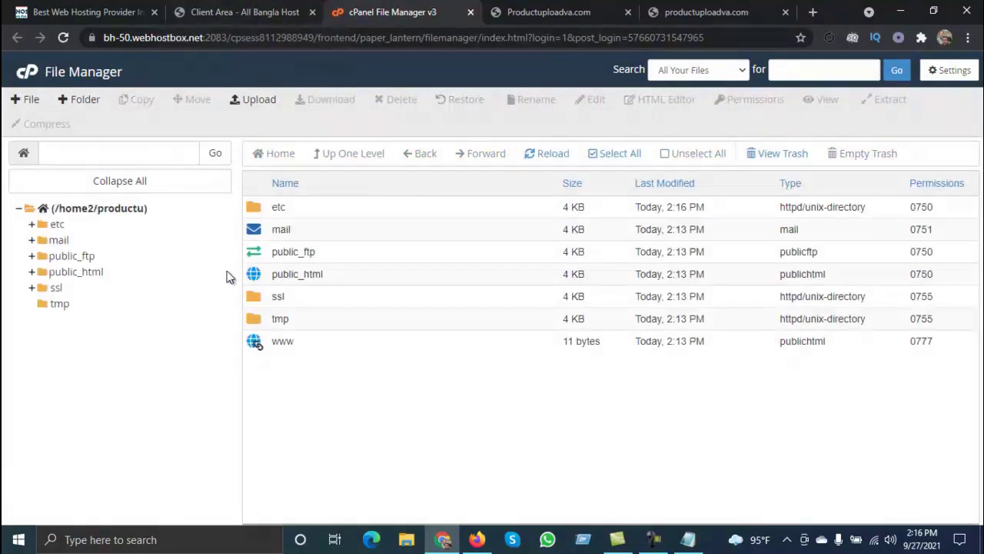
Look over the cPanel dashboard and notifications, then show the Gmail inbox in Firefox.
click(24, 74)
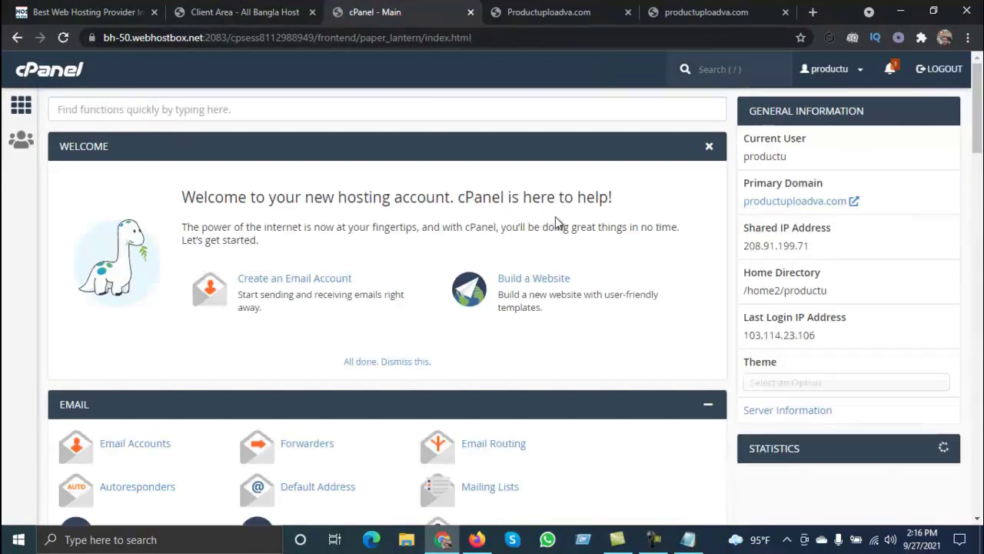
scroll(367, 239, down, 3)
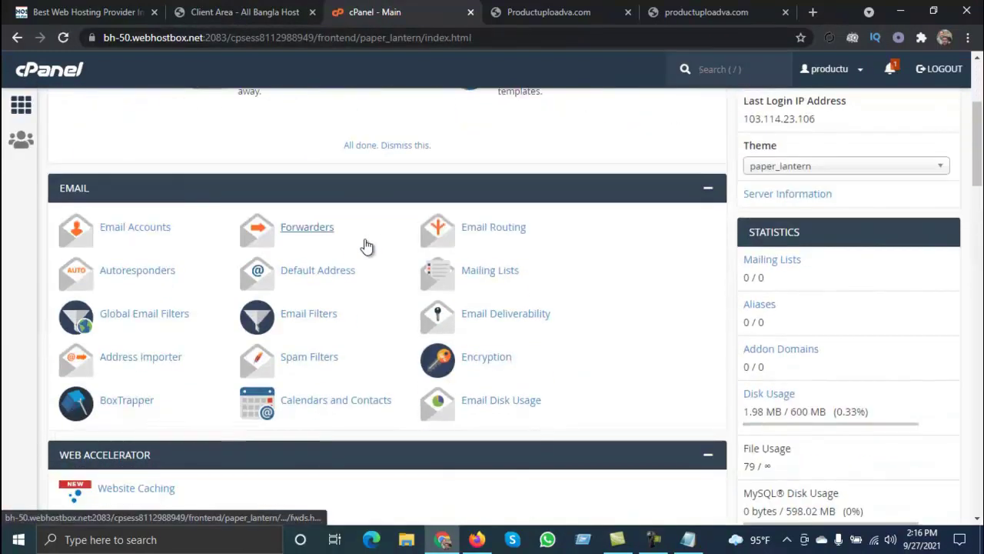
scroll(367, 244, up, 3)
click(892, 71)
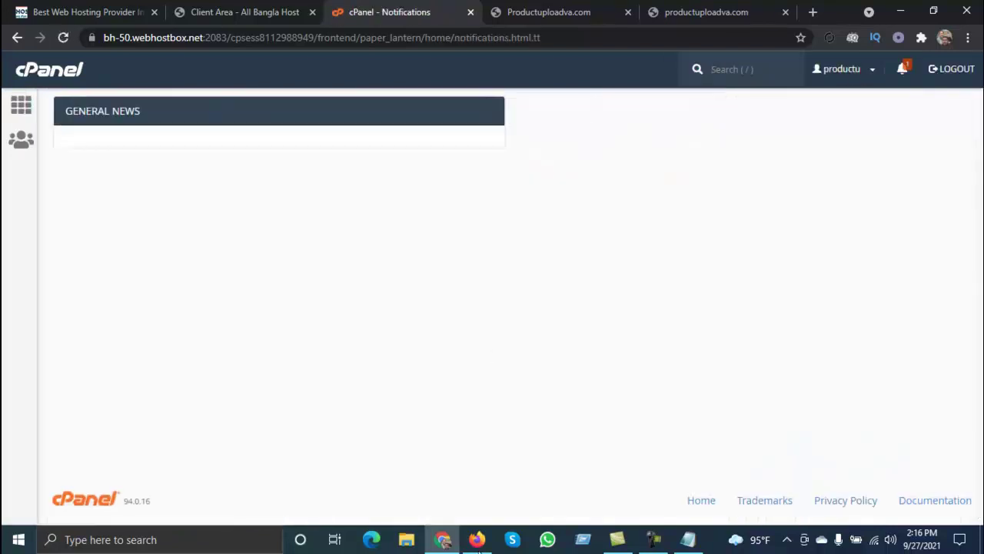
click(478, 537)
click(108, 183)
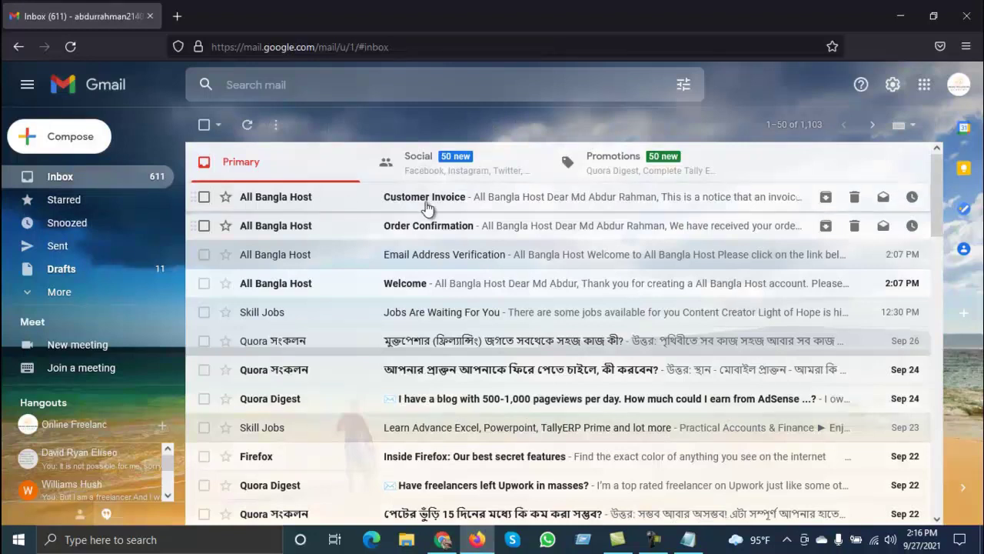
Read All Bangla Host's Customer Invoice email and return to the inbox.
click(427, 201)
scroll(548, 260, down, 3)
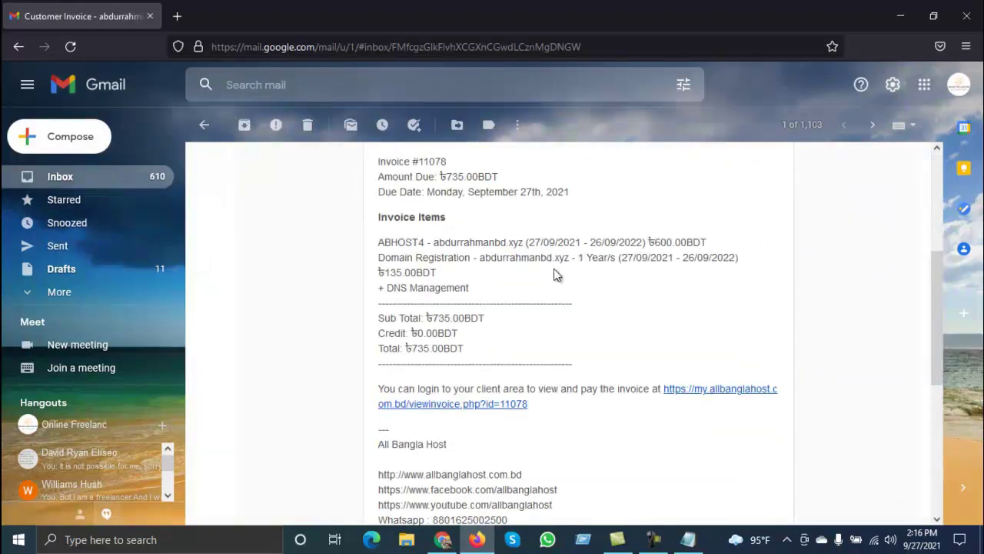
scroll(554, 269, down, 2)
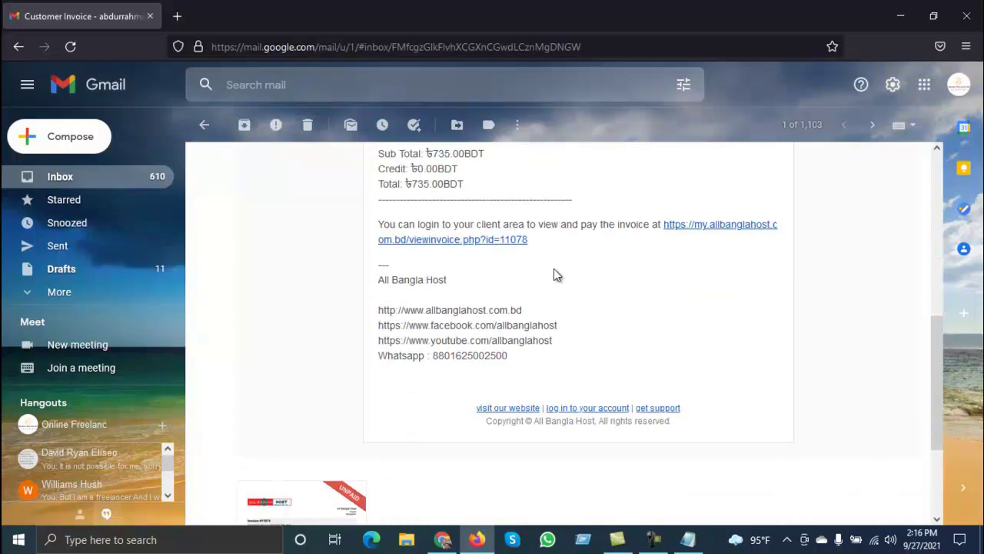
scroll(554, 269, up, 3)
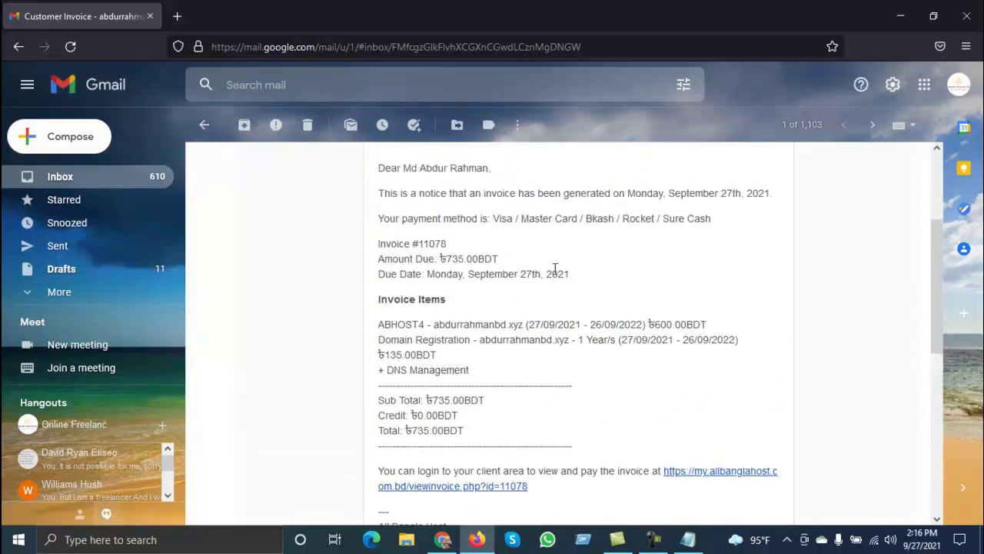
scroll(555, 269, up, 3)
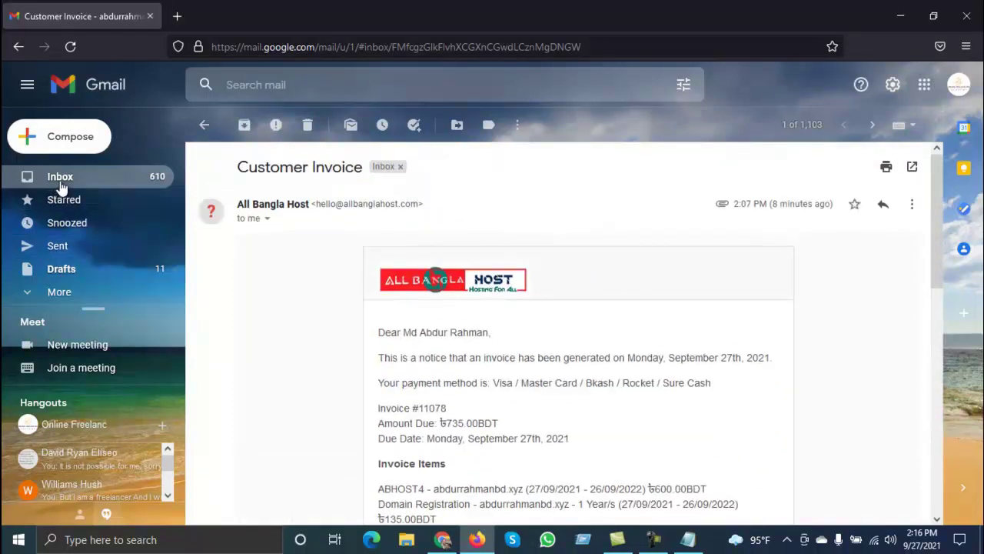
click(60, 181)
Read the ABHOST4 Order Confirmation email, then bring cPanel's Notifications page back up.
click(423, 227)
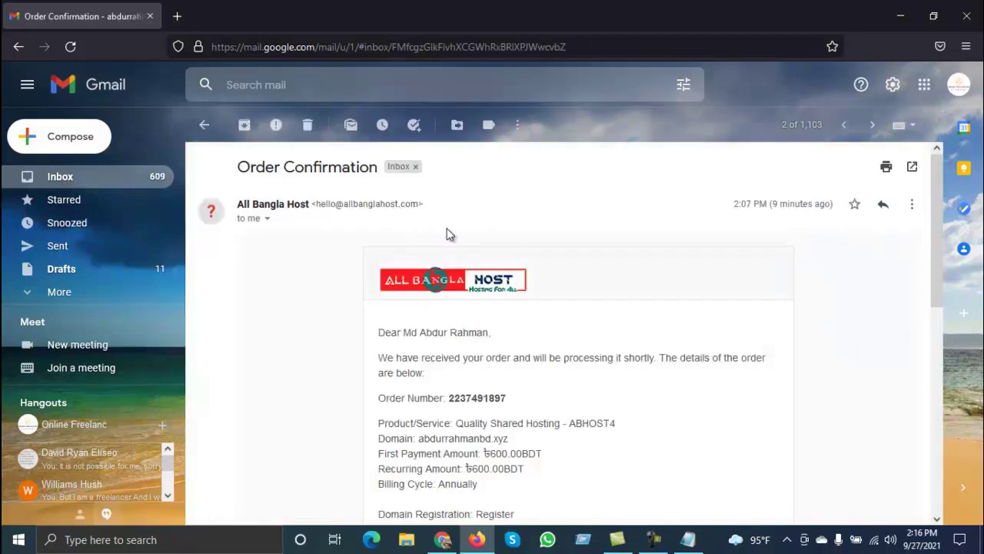
scroll(492, 293, down, 3)
scroll(515, 308, down, 2)
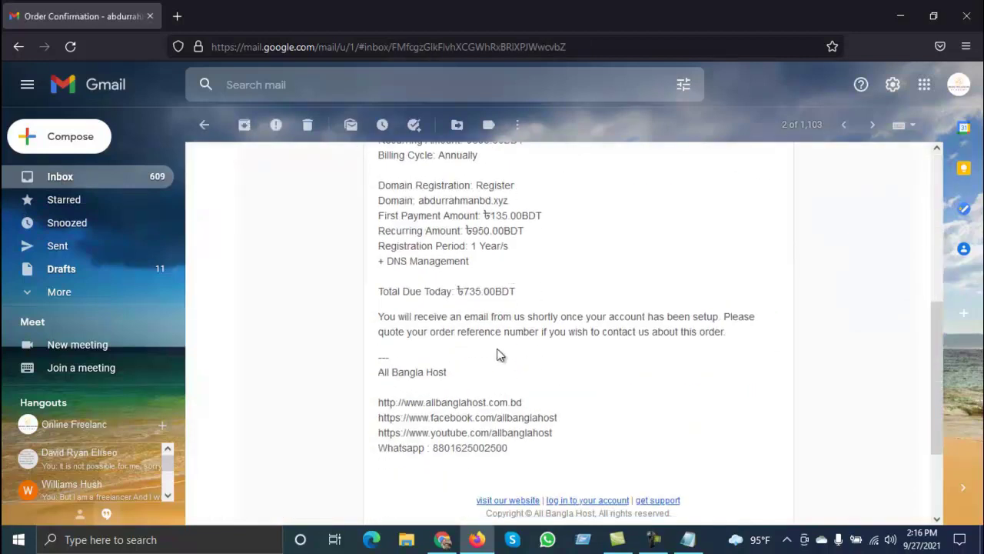
scroll(496, 355, down, 2)
scroll(499, 350, up, 5)
scroll(452, 321, up, 3)
click(74, 176)
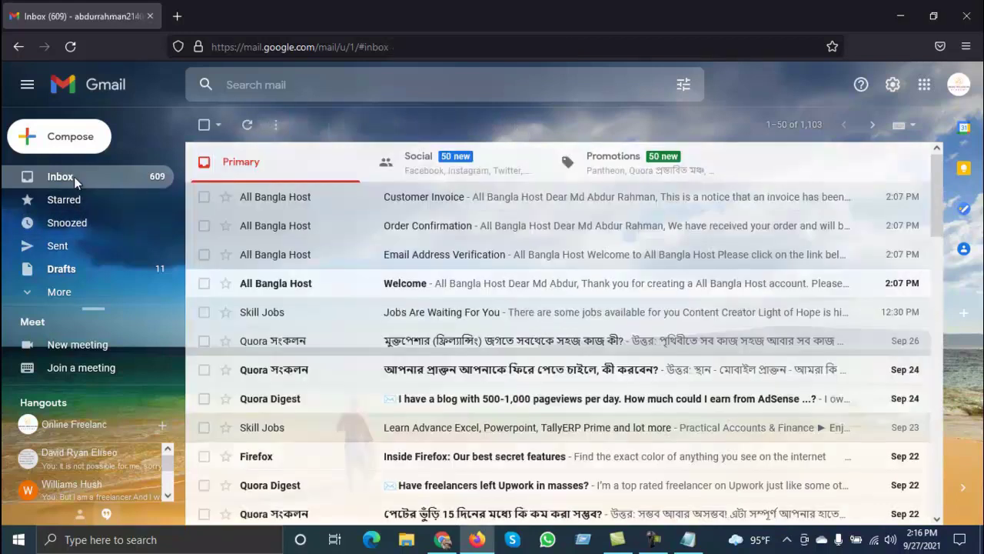
click(442, 539)
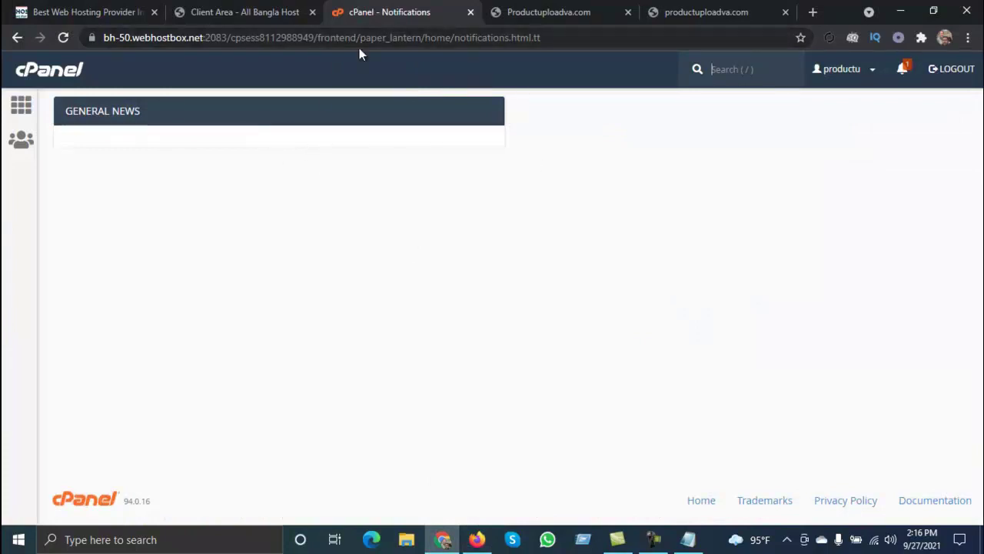
Open the cPanel home dashboard and scroll down to the Software section.
click(52, 79)
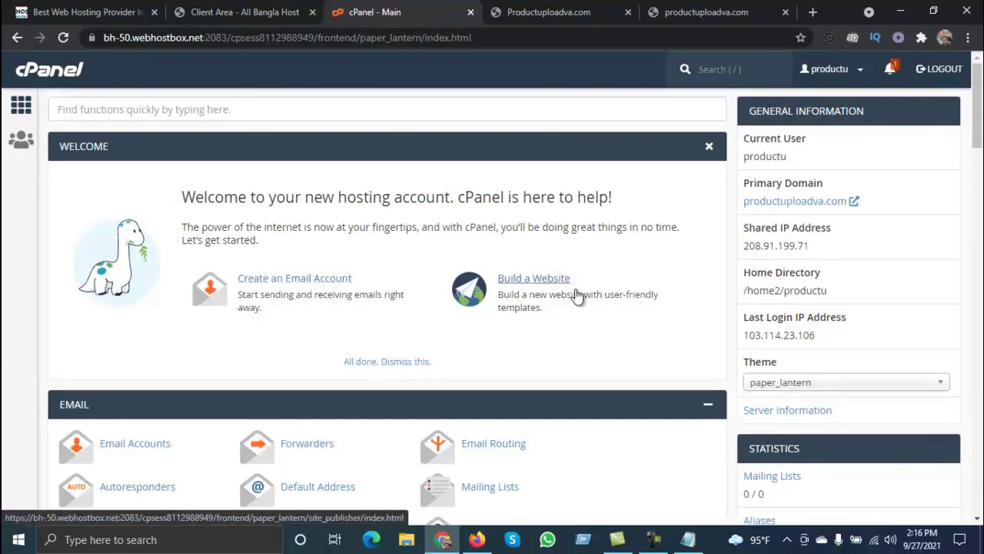
scroll(576, 292, down, 1)
scroll(501, 301, down, 10)
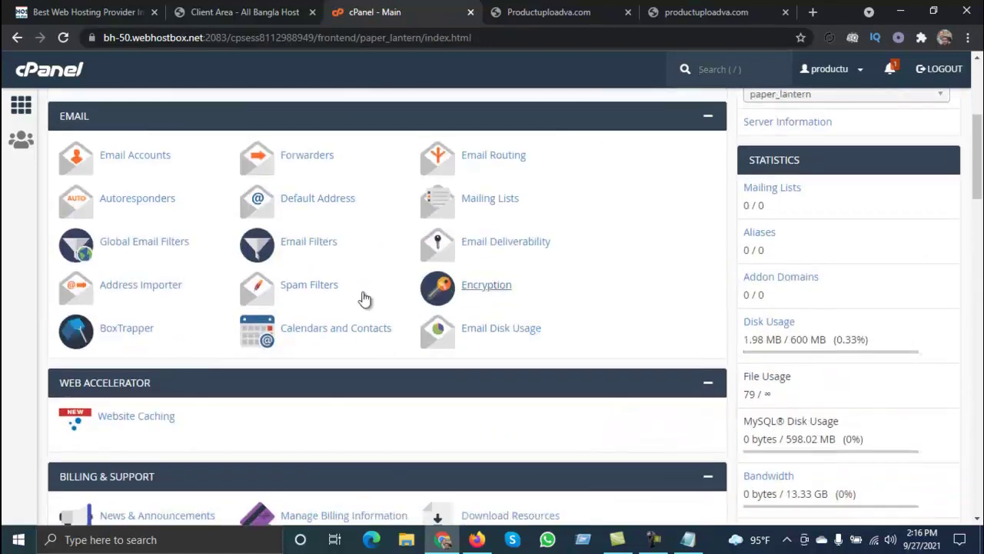
scroll(365, 298, down, 6)
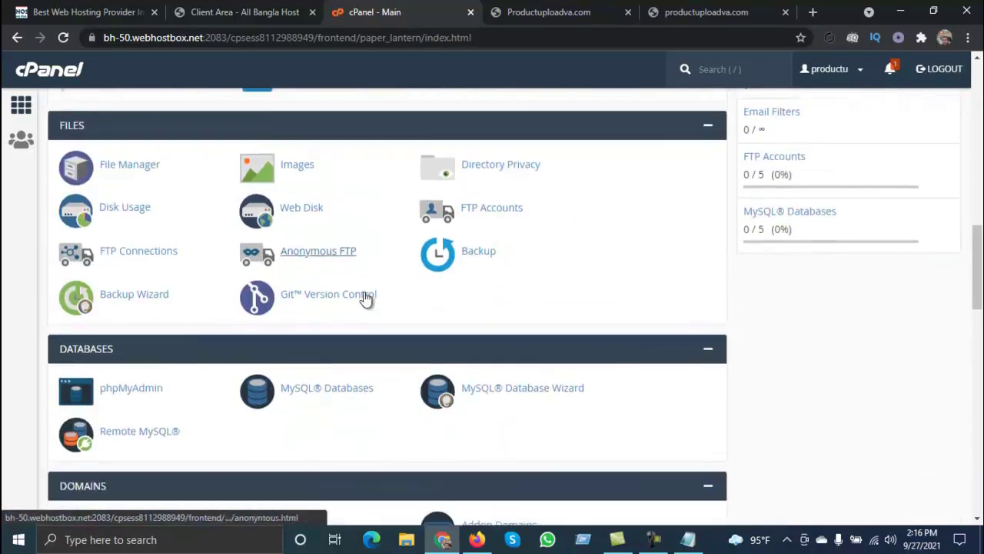
scroll(366, 298, down, 5)
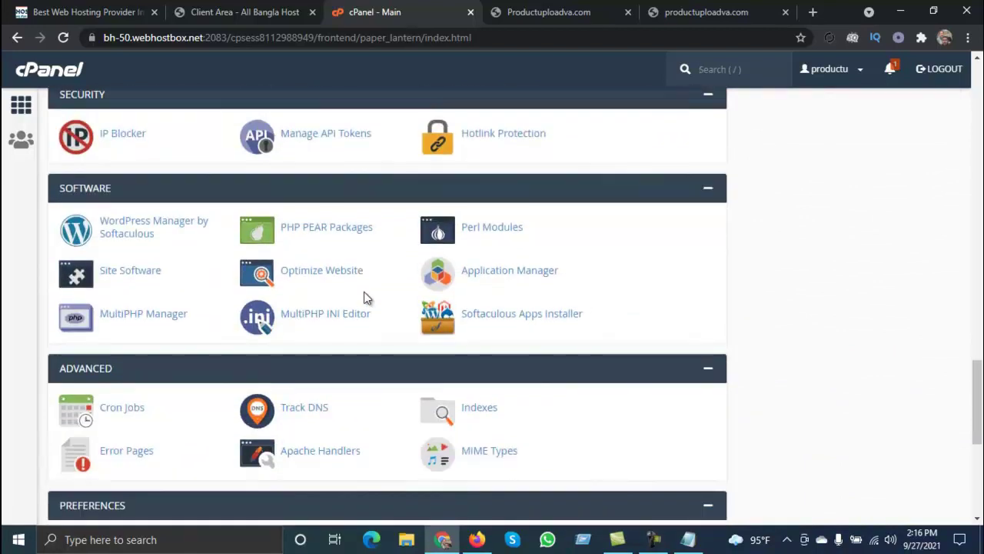
Open WordPress Manager by Softaculous and preview its Install form; no installations exist yet.
click(140, 235)
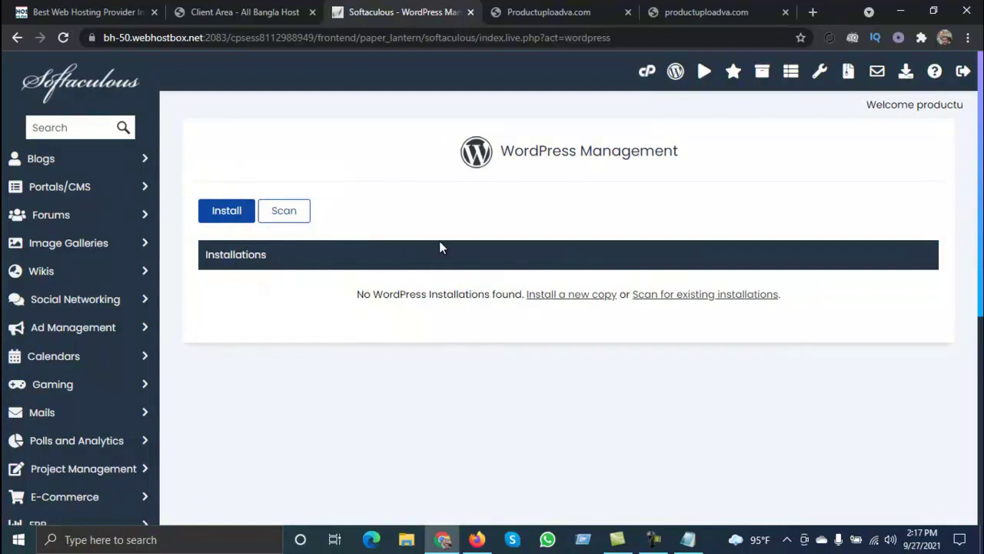
click(217, 219)
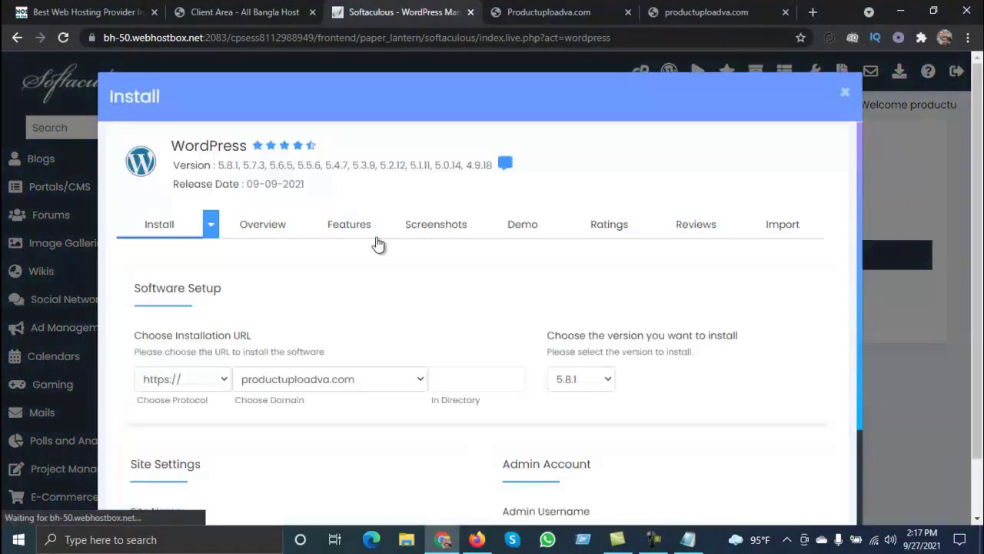
scroll(343, 291, down, 9)
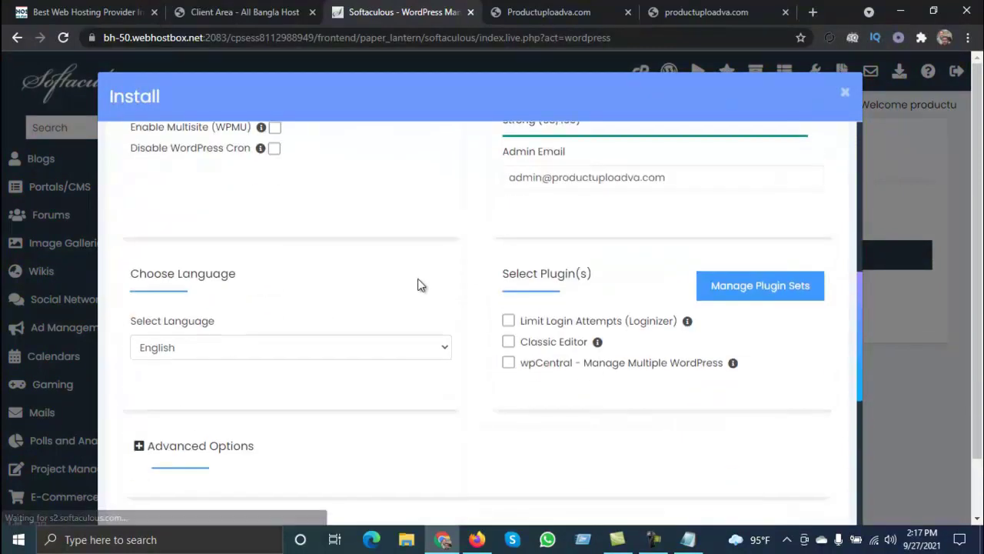
scroll(449, 319, down, 3)
scroll(464, 340, down, 1)
scroll(513, 334, up, 4)
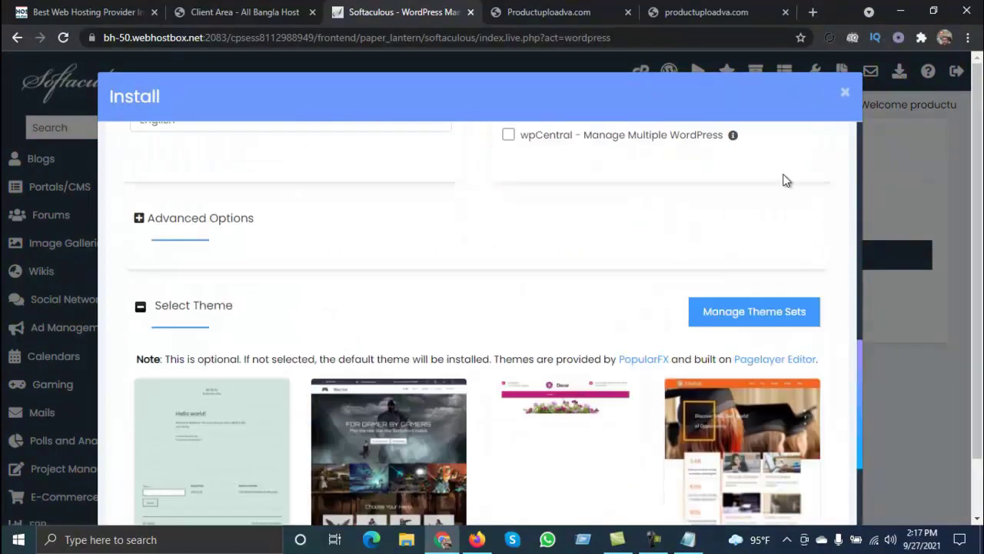
click(549, 12)
click(351, 7)
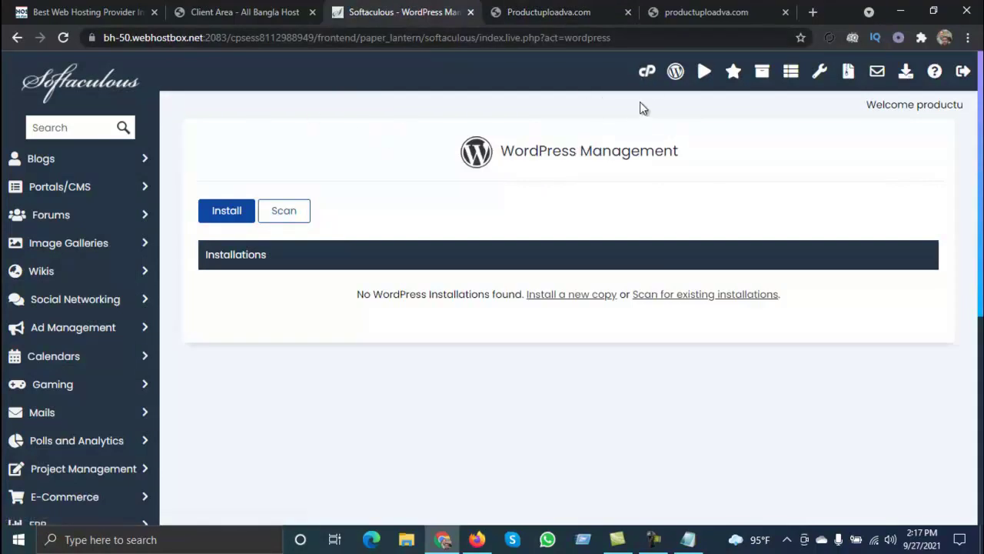
Return to the cPanel control panel and close its Welcome box.
click(648, 75)
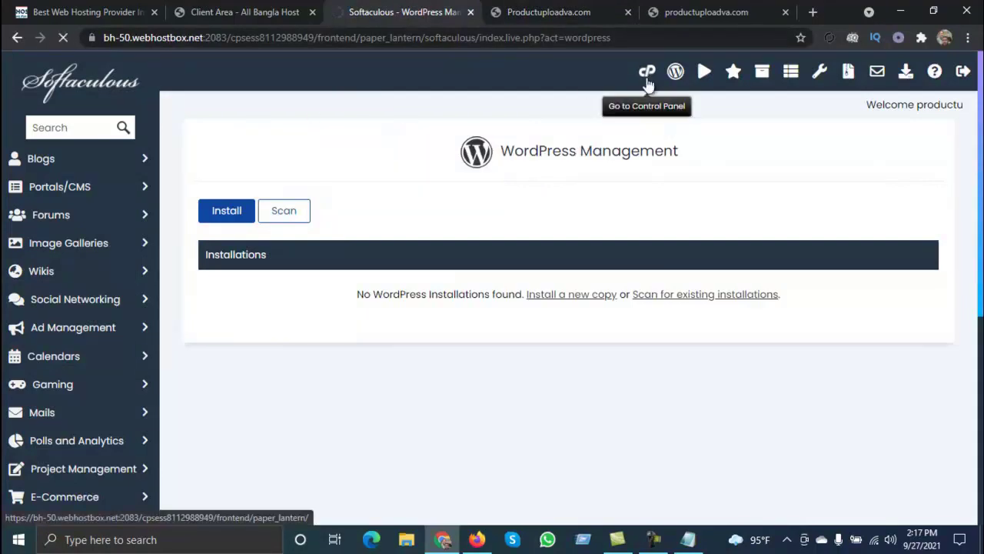
scroll(492, 185, down, 1)
scroll(530, 285, down, 4)
scroll(479, 270, up, 5)
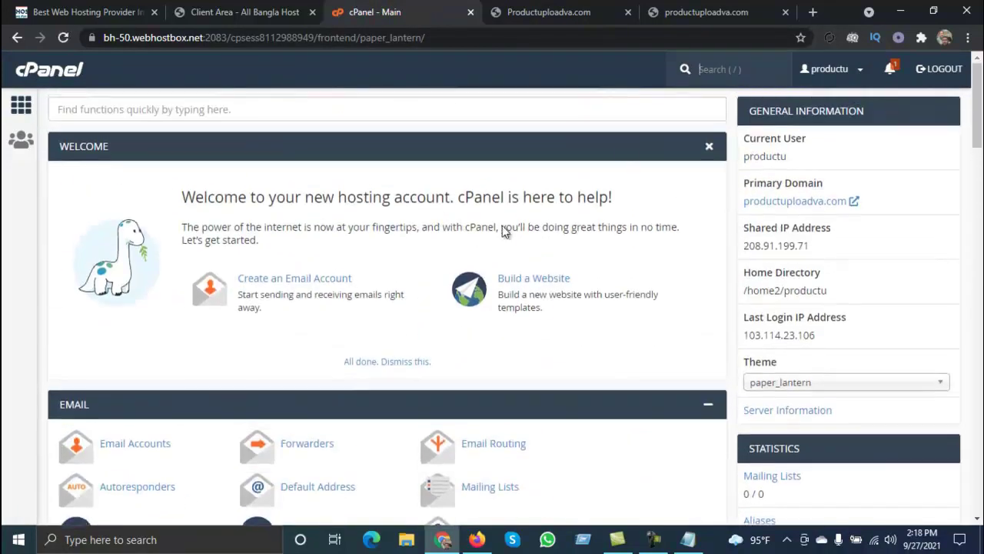
click(709, 147)
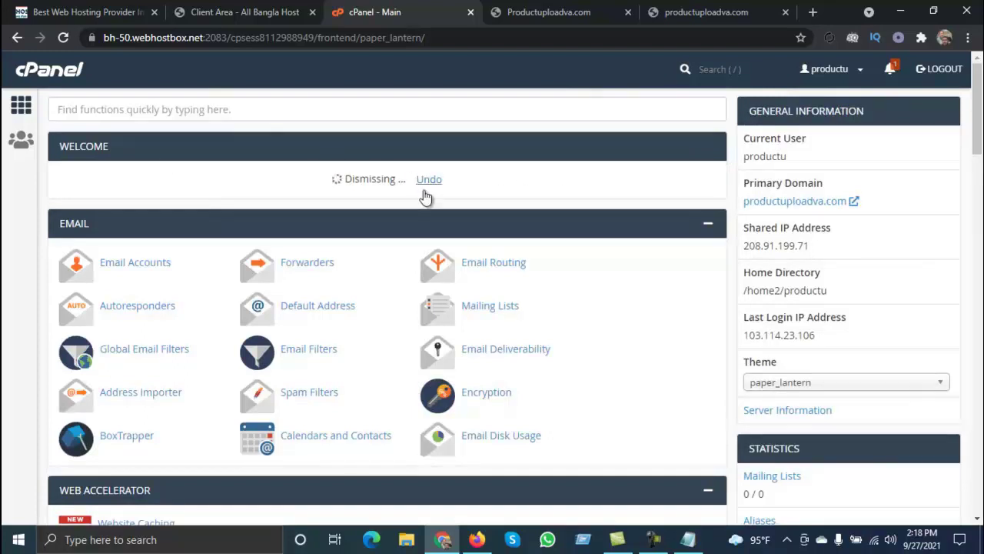
Scroll through the cPanel dashboard sections, with statistics showing 1.98 MB of 600 MB disk used.
scroll(479, 266, down, 3)
scroll(496, 273, up, 3)
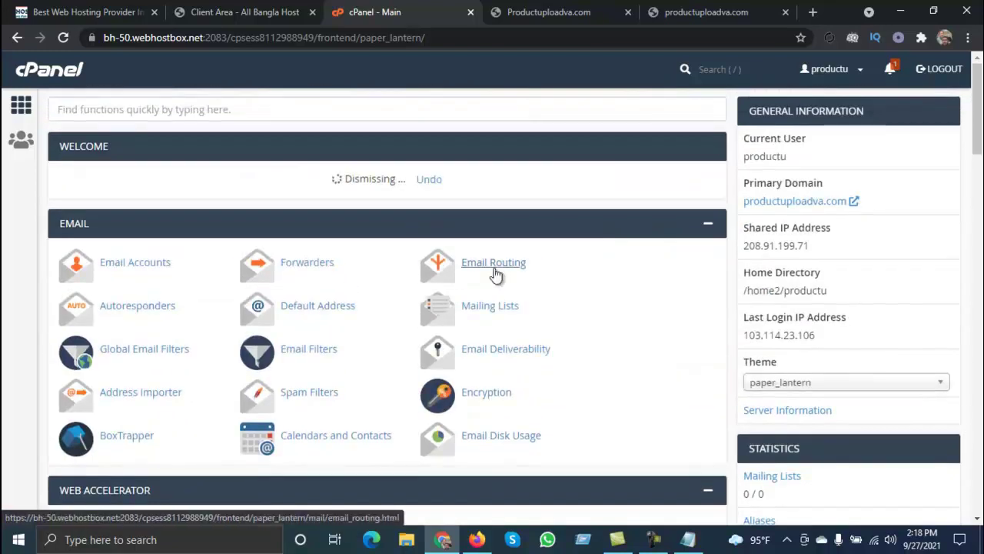
scroll(379, 272, down, 6)
scroll(383, 268, down, 15)
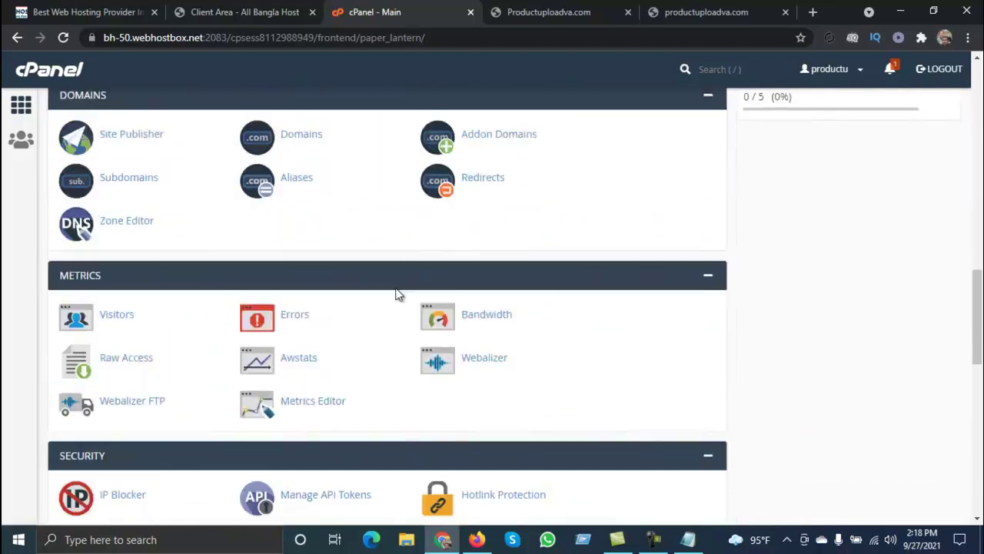
scroll(395, 291, down, 2)
scroll(395, 291, up, 20)
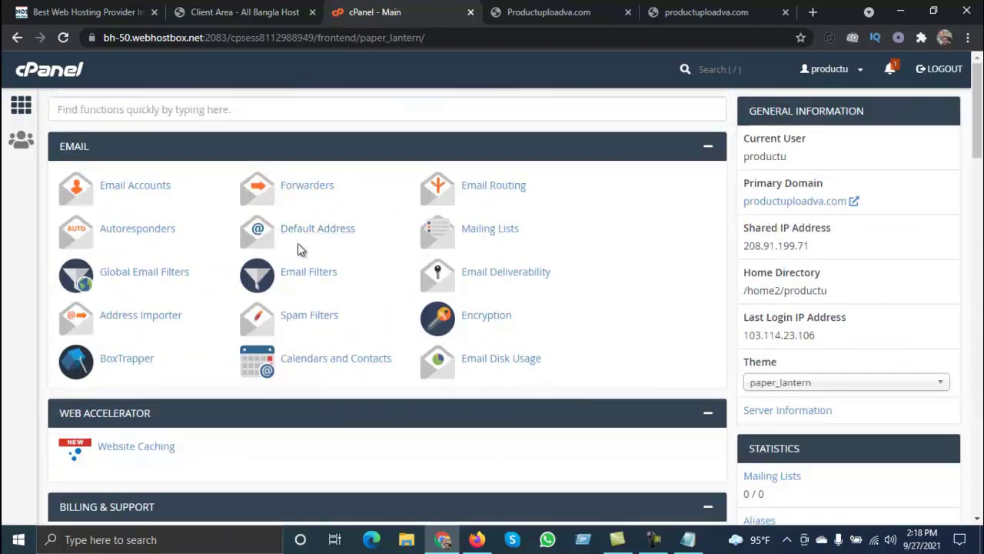
scroll(298, 243, down, 15)
scroll(301, 244, down, 10)
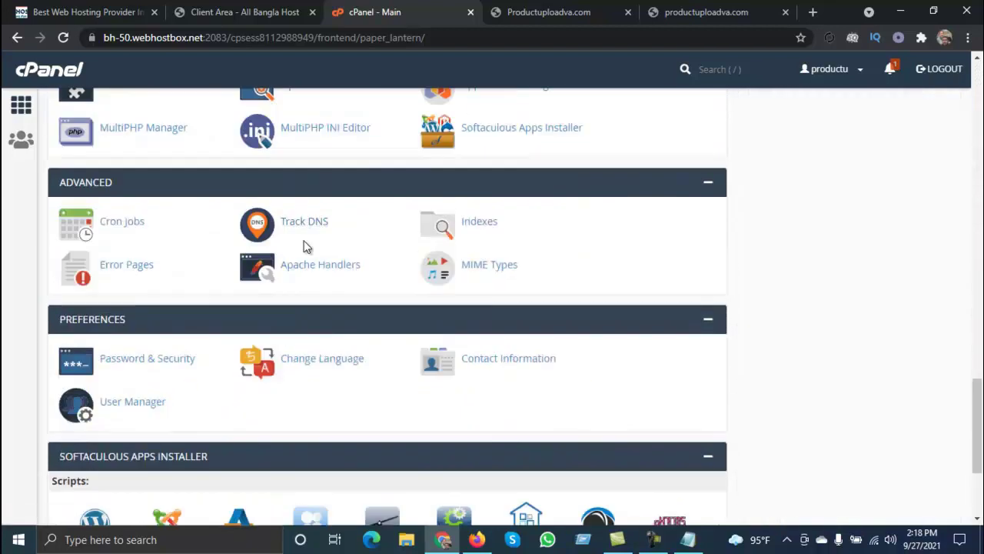
scroll(411, 291, up, 15)
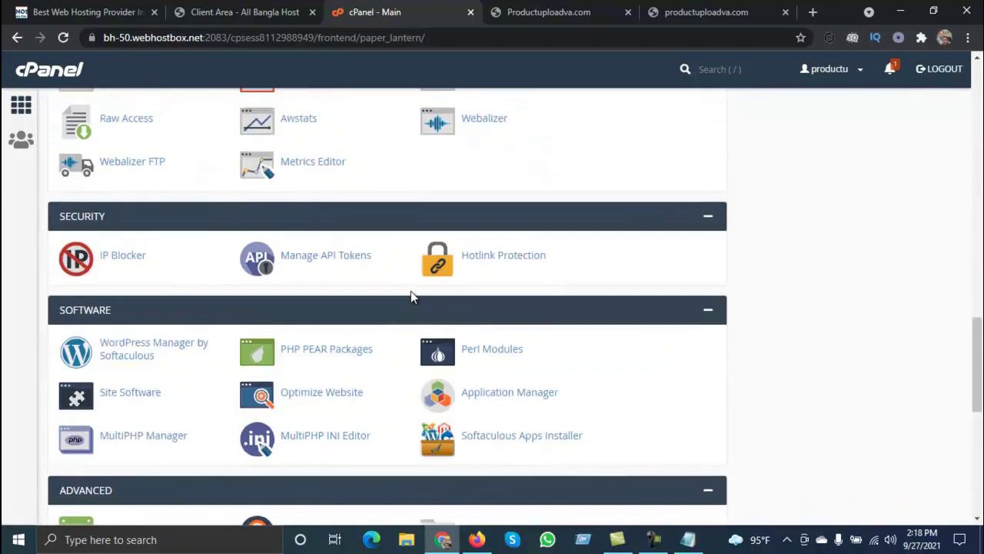
scroll(459, 329, up, 4)
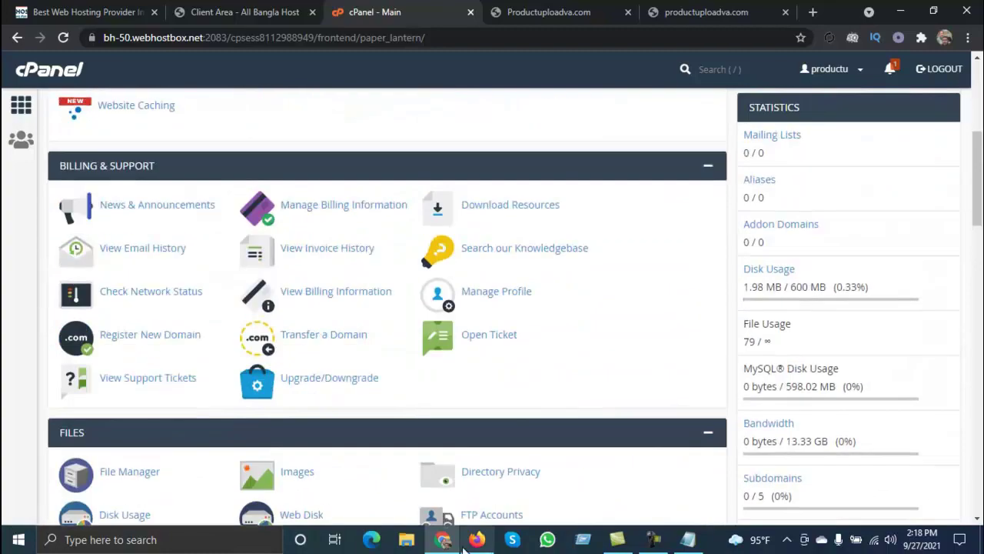
Check the Gmail inbox, open a new Firefox tab, then return to cPanel's Notifications page.
click(477, 541)
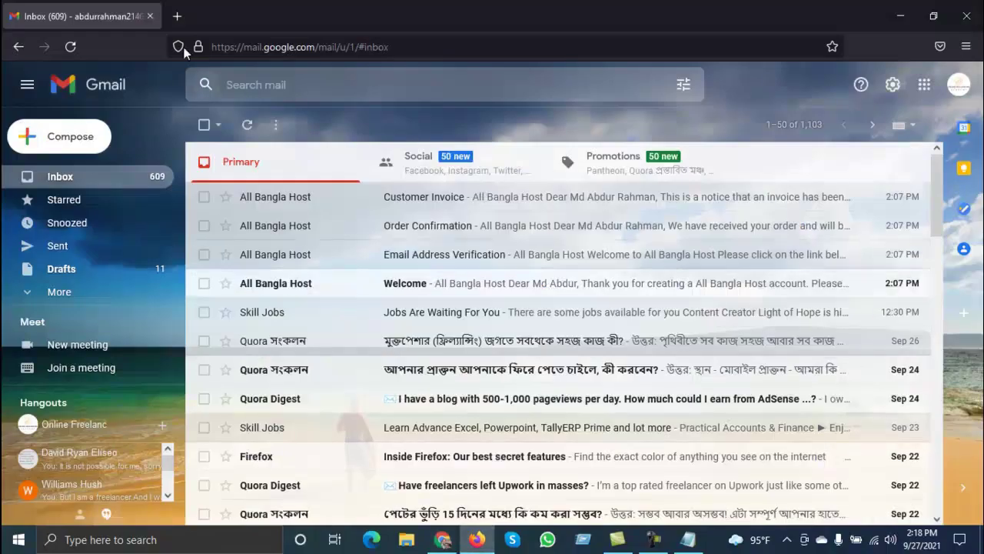
click(177, 16)
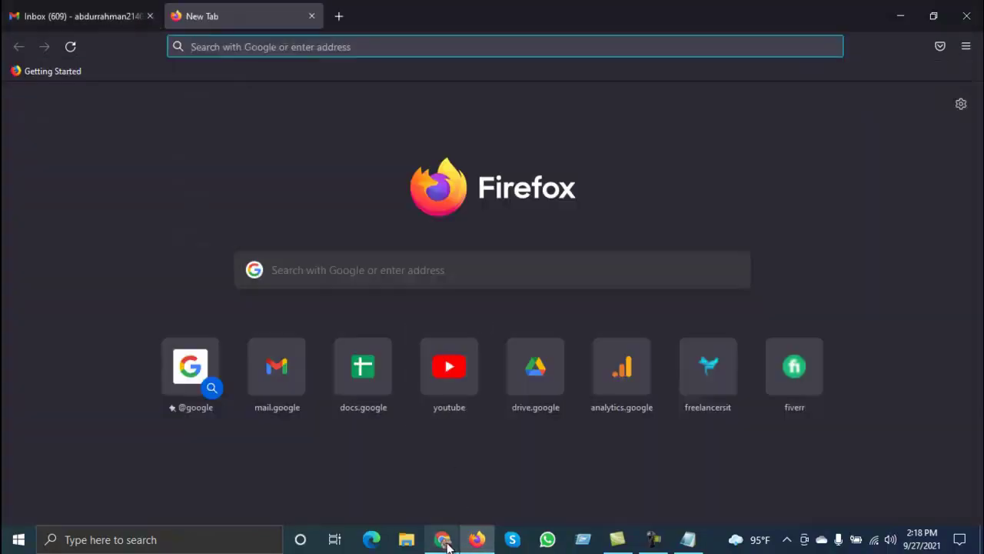
click(442, 539)
key(ctrl+Tab)
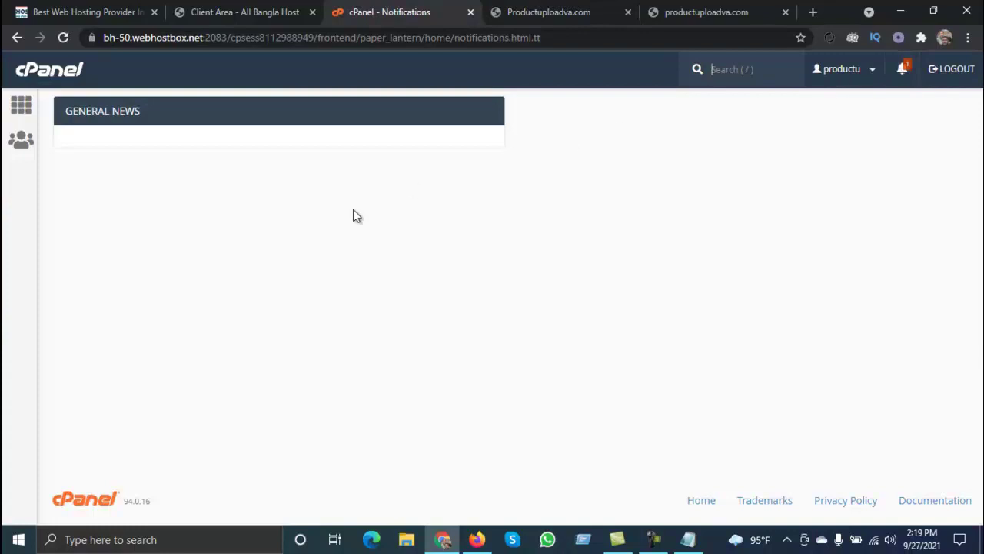
Change the client area address to allbanglahost.com.bd to load the main store homepage.
click(229, 7)
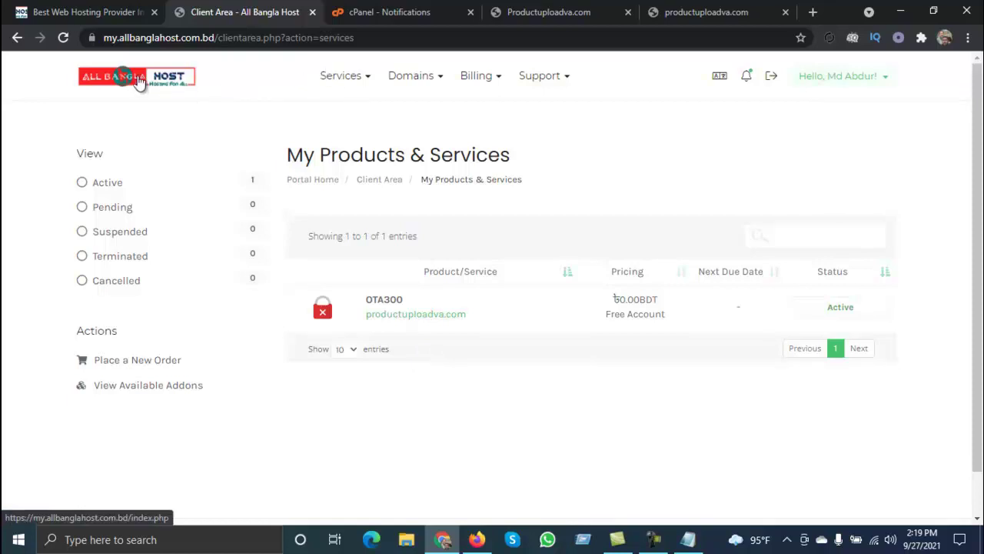
click(407, 38)
drag(407, 38, 251, 54)
key(BackSpace)
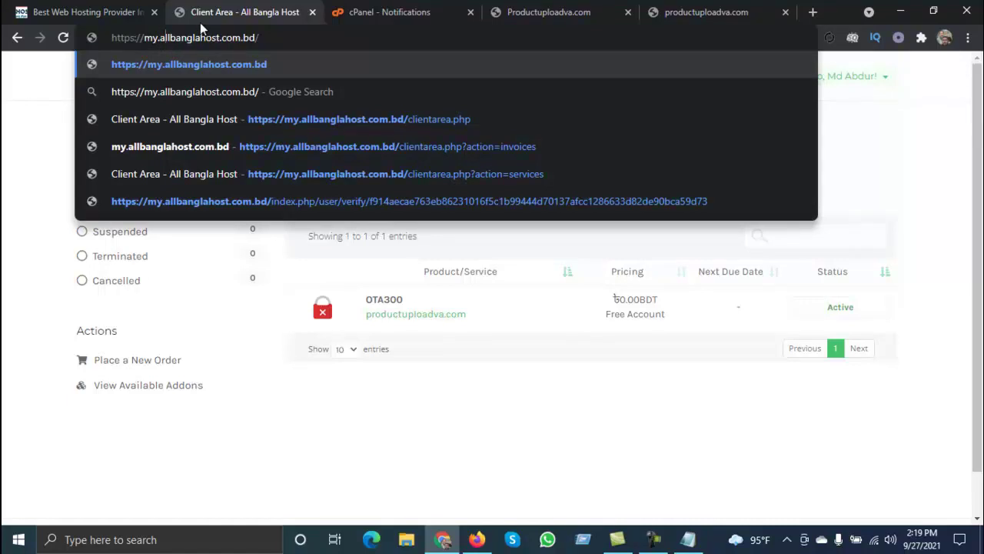
key(BackSpace)
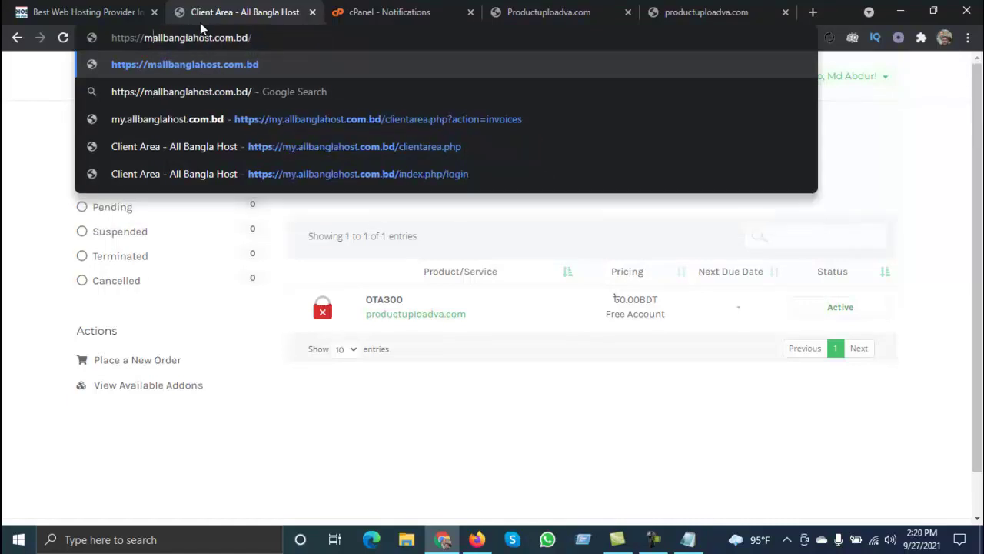
key(ctrl+Left)
key(ctrl+Left)
key(ctrl+Left)
key(BackSpace)
key(BackSpace)
key(BackSpace)
key(Return)
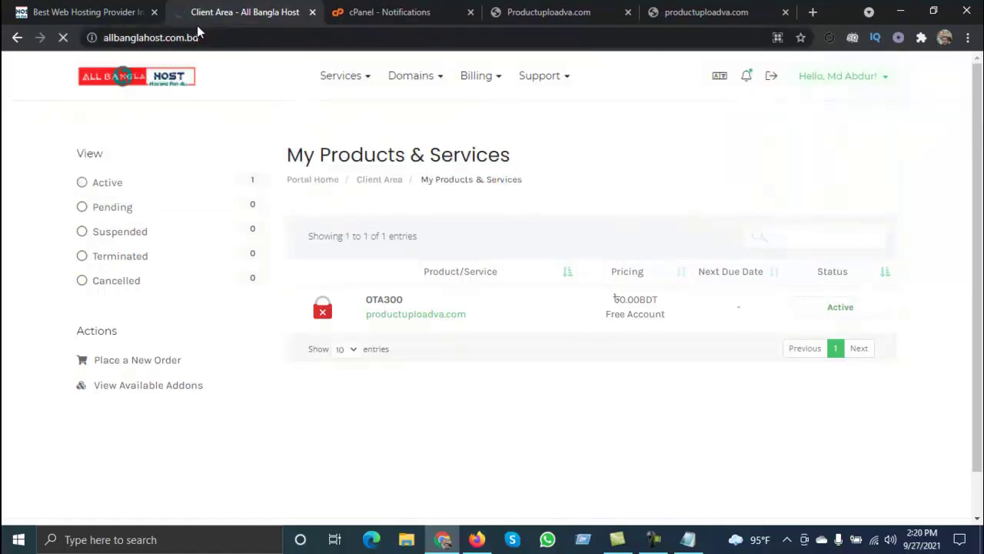
Choose Buy Now on the ABHOST4 hosting plan.
scroll(559, 343, down, 12)
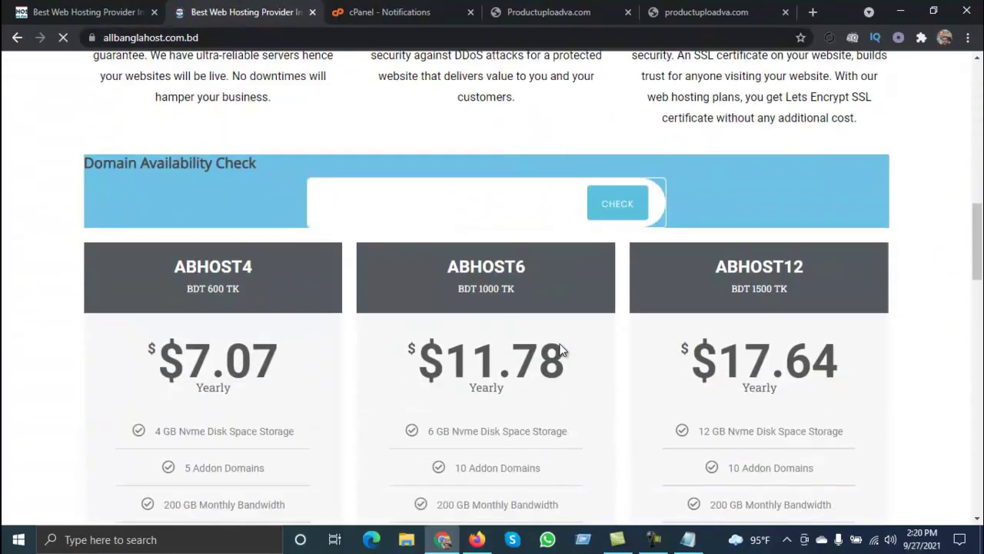
scroll(246, 385, down, 3)
click(201, 370)
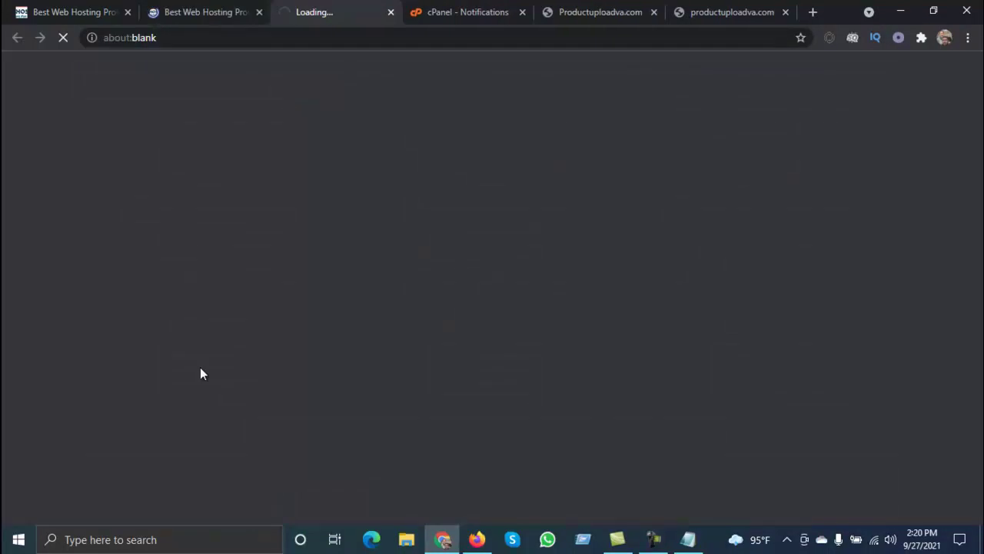
In the shopping cart, check availability of abcde.com, abcded.com and abcdedrahman.com.
click(510, 14)
click(522, 12)
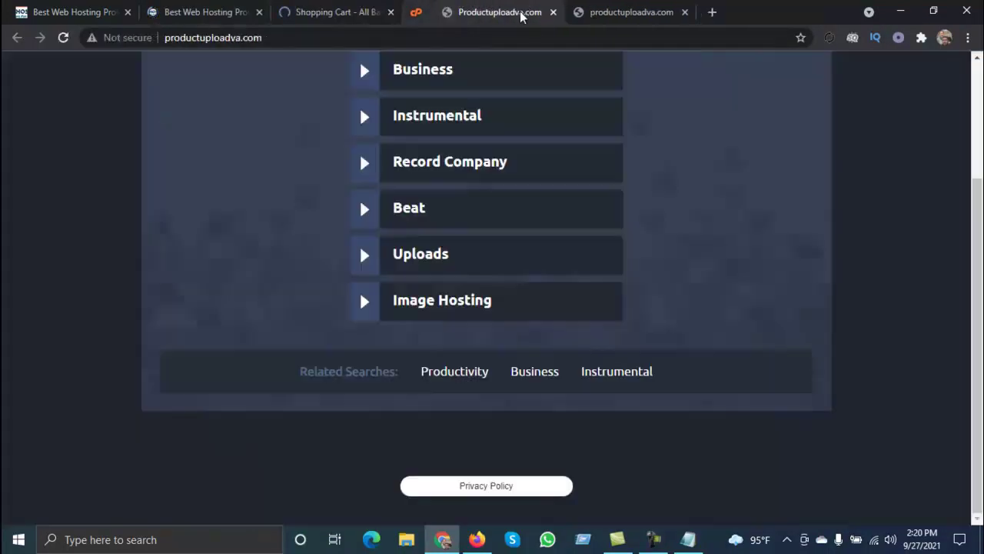
click(354, 13)
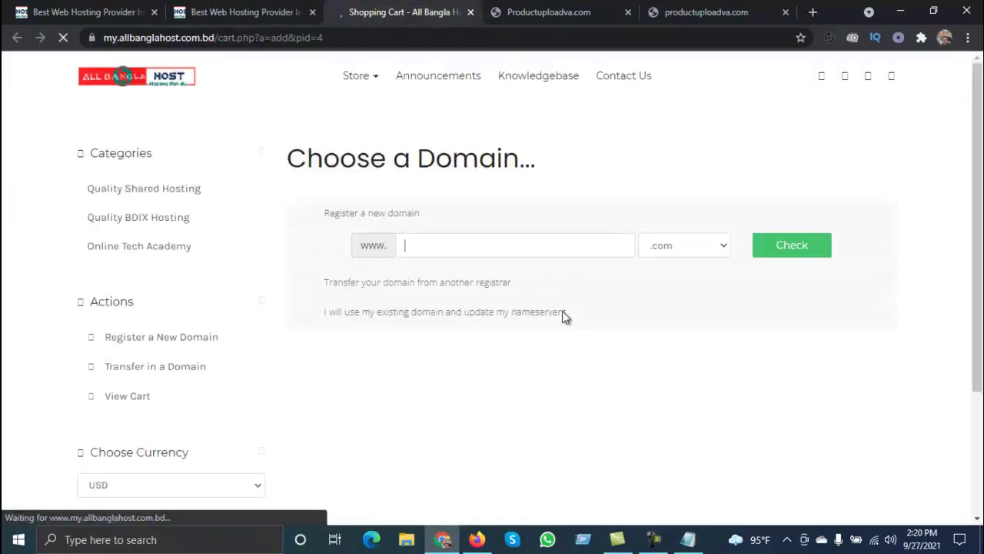
click(443, 248)
text(abcd)
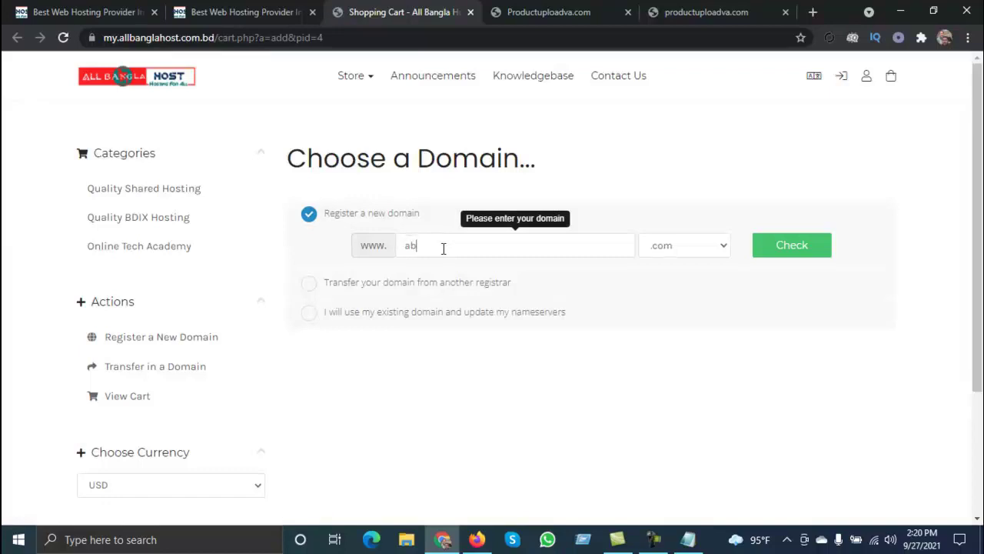
text(e.com)
key(BackSpace)
key(BackSpace)
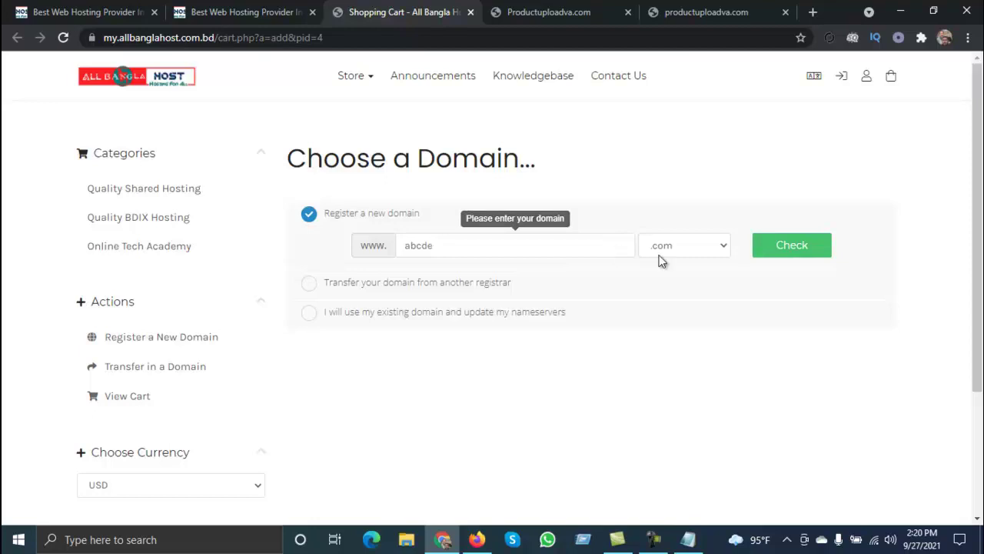
click(801, 247)
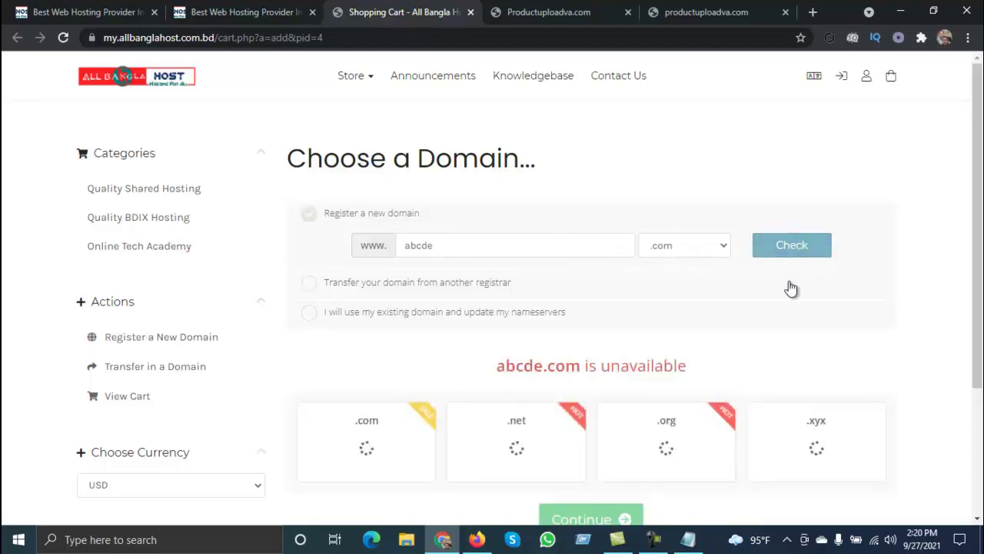
text(d)
click(790, 245)
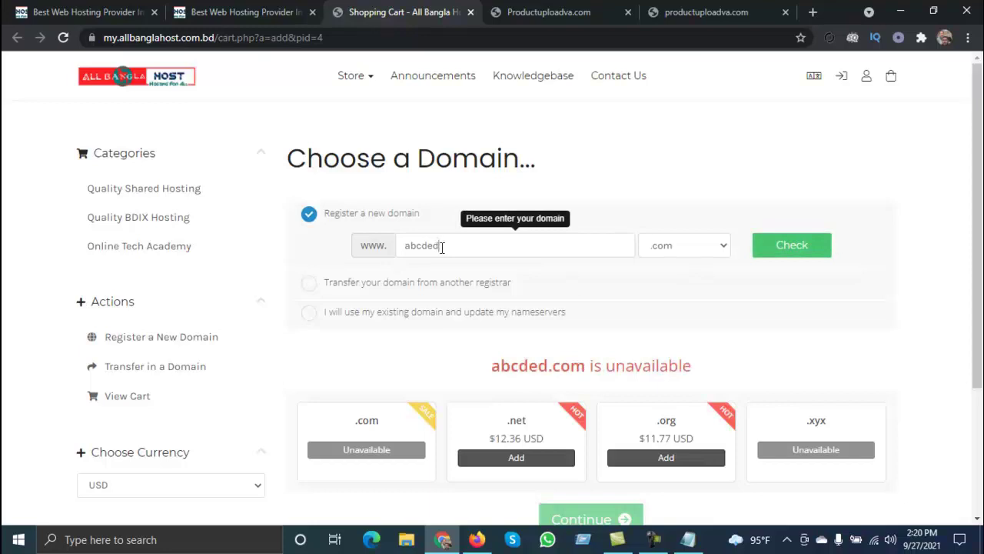
click(442, 246)
text(rahman)
click(797, 242)
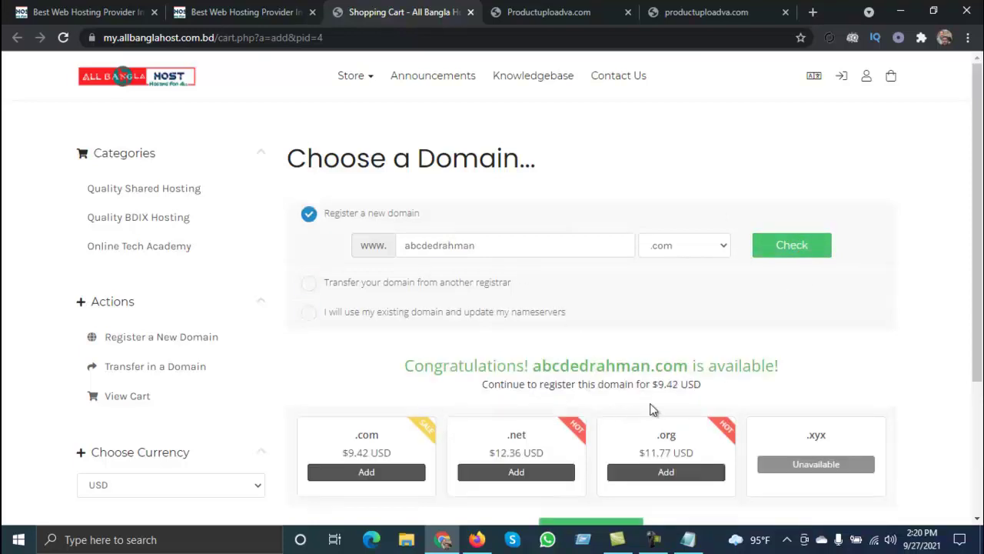
Switch prices to BDT, find an available abcderahman .com domain and add it at ৳800.00BDT.
scroll(500, 377, down, 2)
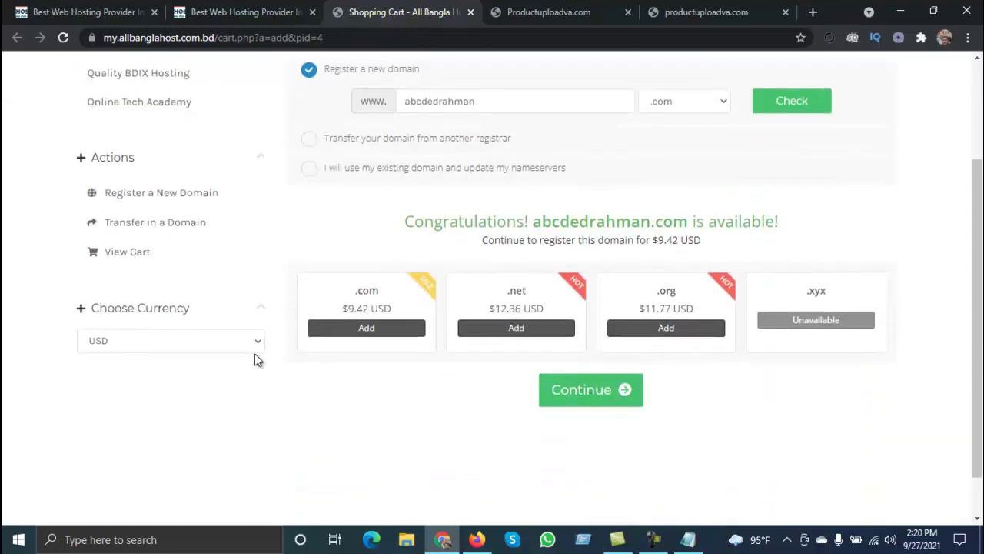
click(196, 341)
click(185, 373)
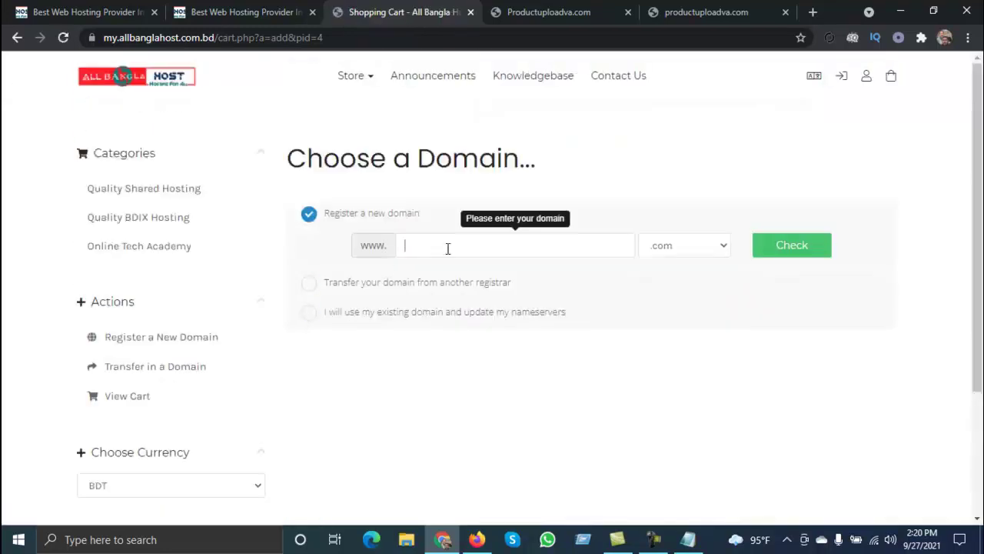
click(448, 248)
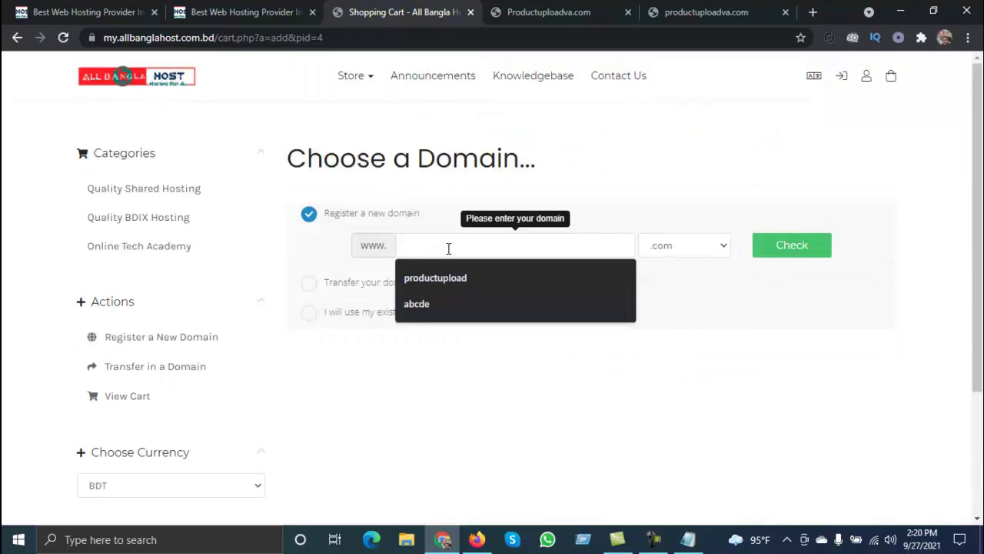
click(434, 304)
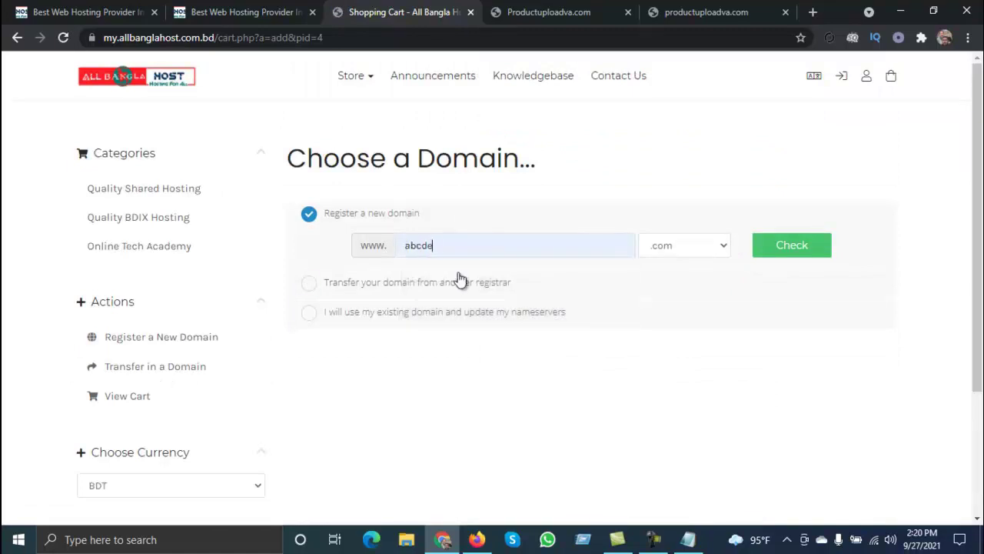
text(rahman)
click(795, 246)
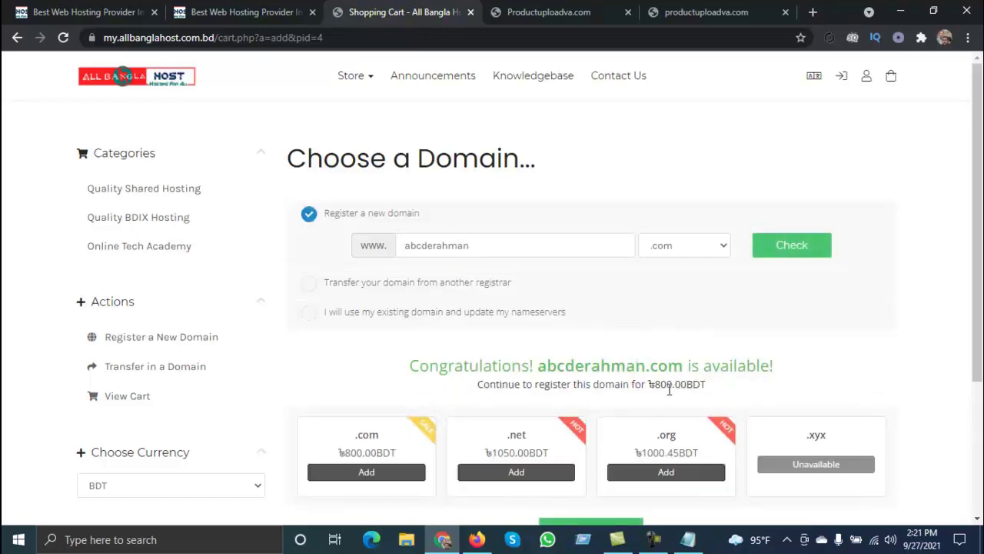
scroll(669, 390, down, 2)
click(362, 329)
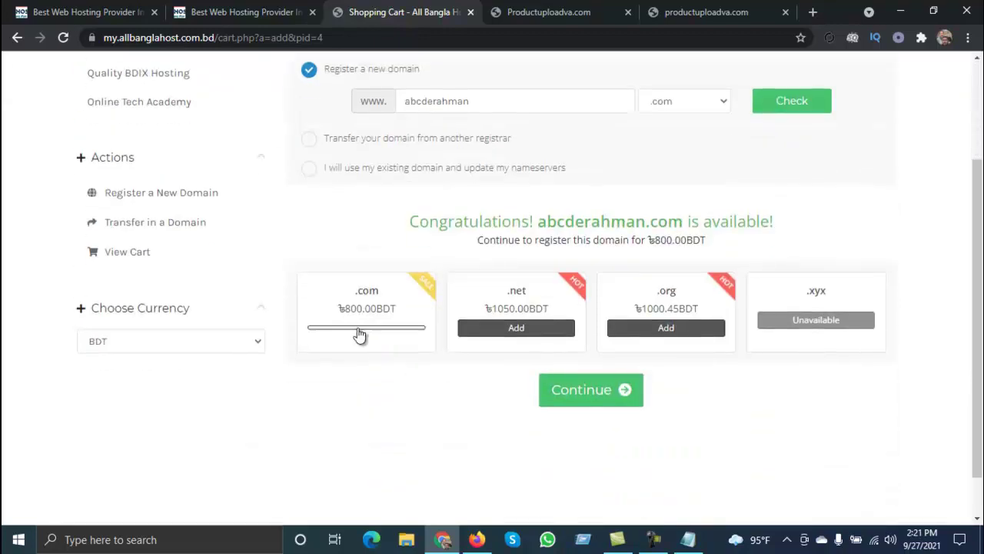
click(580, 398)
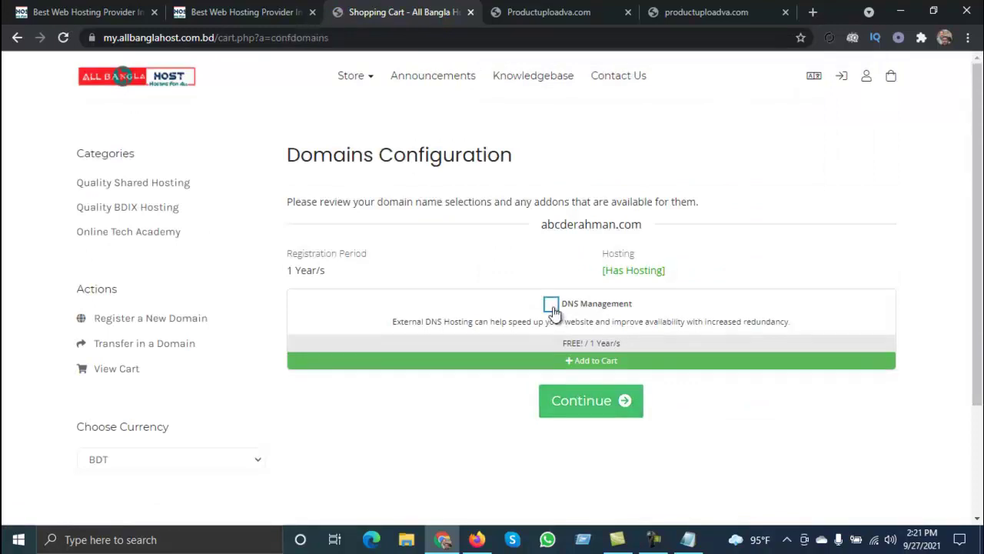
Add free DNS Management, proceed to the ৳1400.00BDT checkout, then view the homepage tab.
click(550, 304)
click(592, 410)
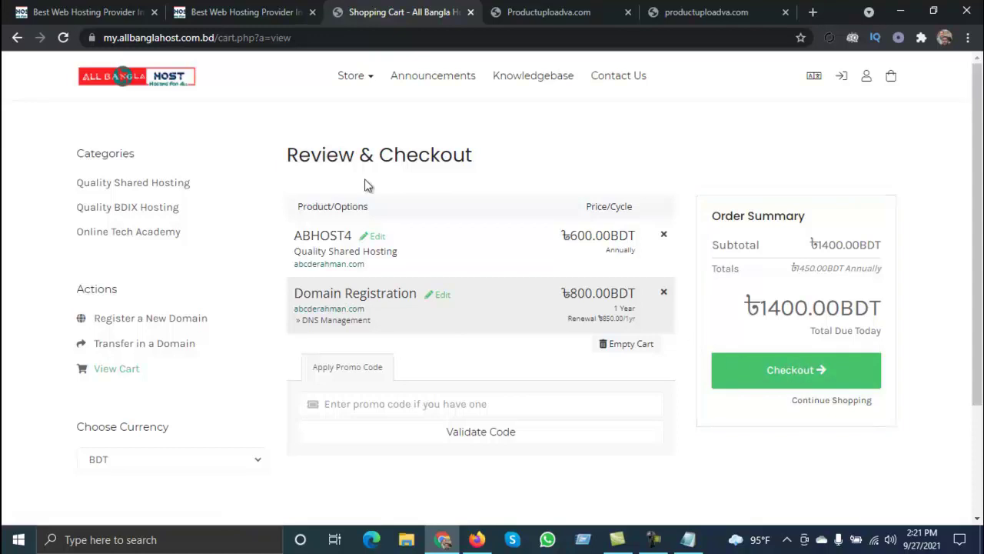
click(235, 11)
scroll(299, 284, up, 12)
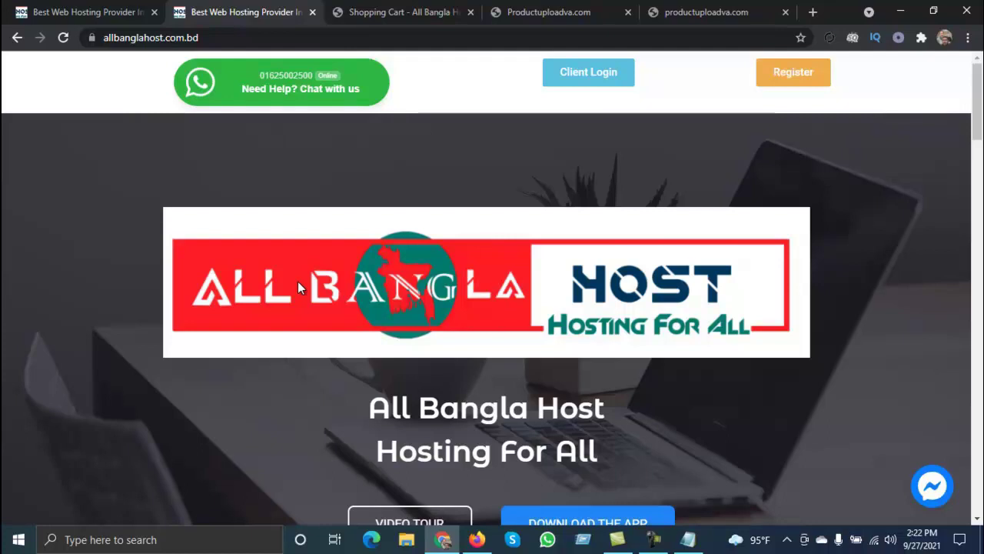
scroll(365, 320, down, 5)
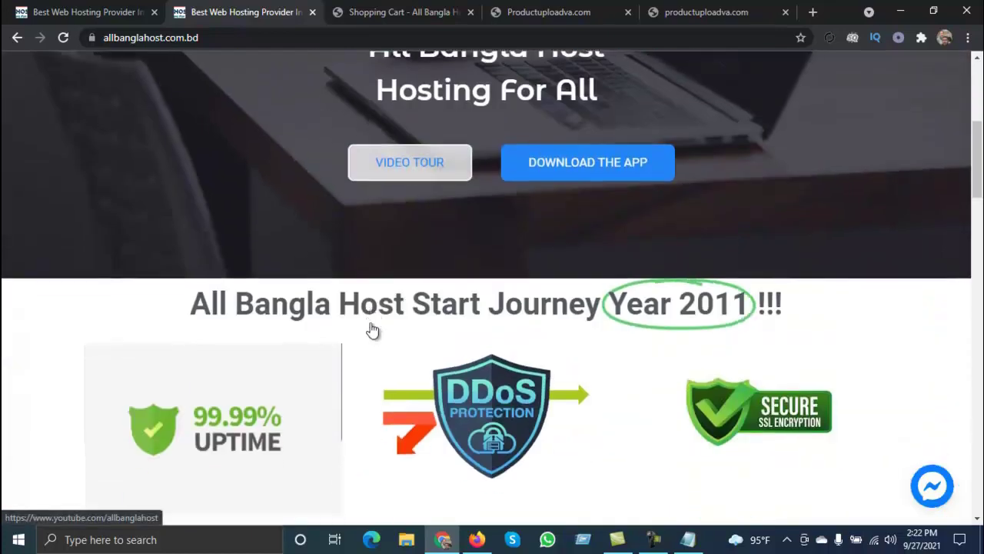
scroll(372, 330, down, 8)
scroll(603, 350, up, 4)
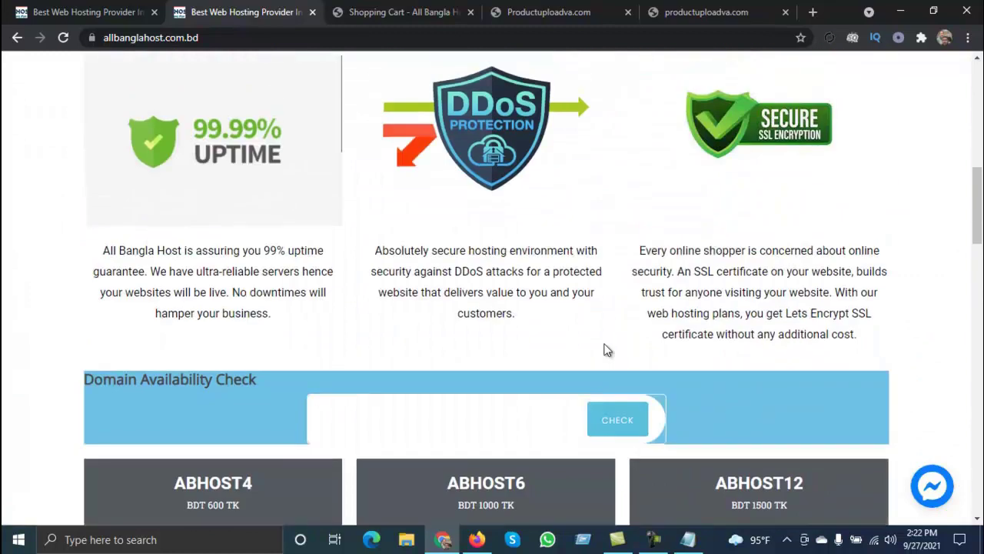
scroll(603, 350, up, 8)
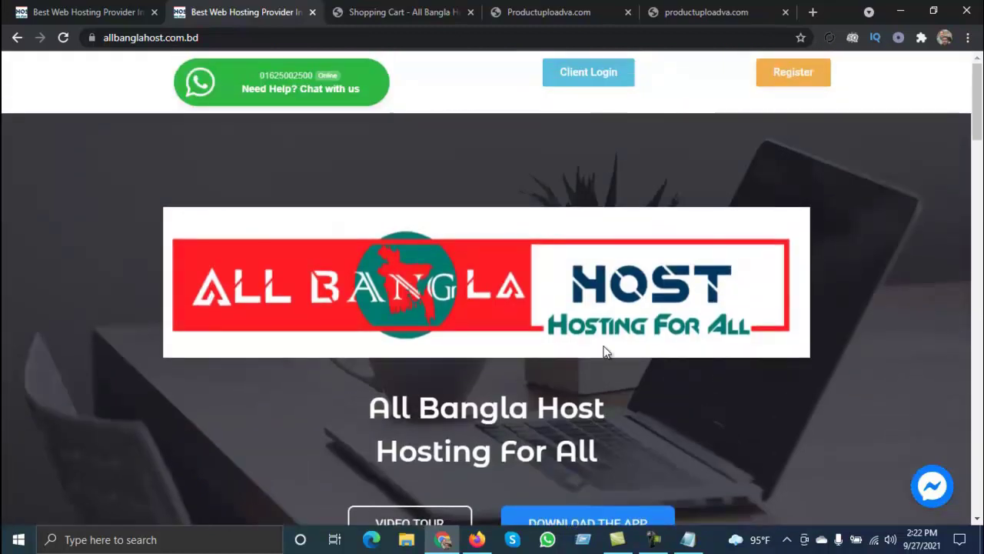
scroll(604, 352, down, 5)
scroll(603, 351, down, 10)
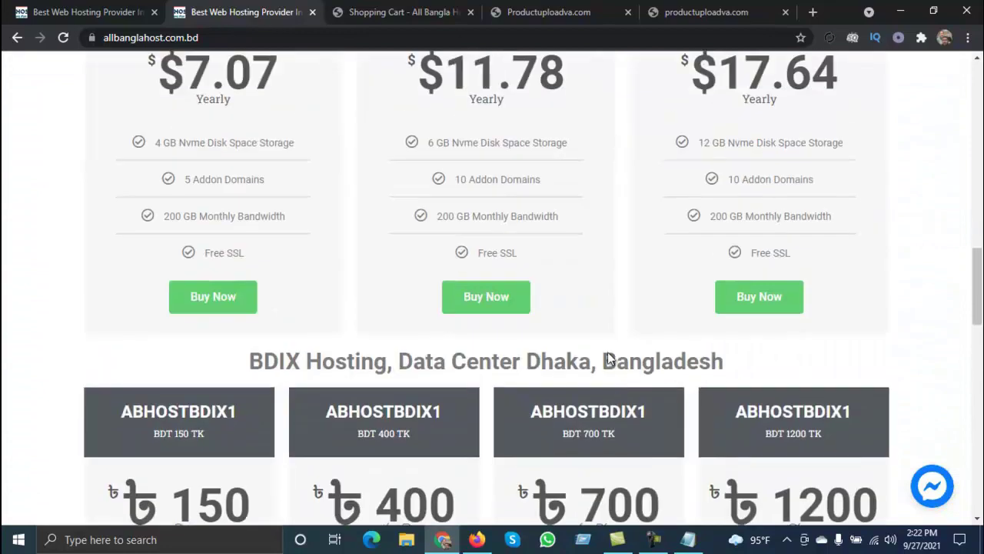
scroll(607, 356, up, 15)
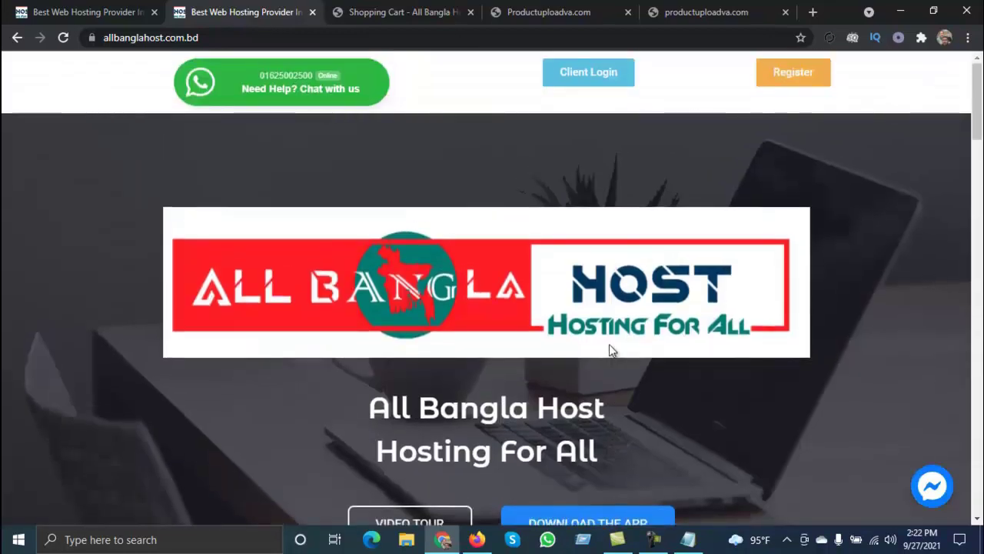